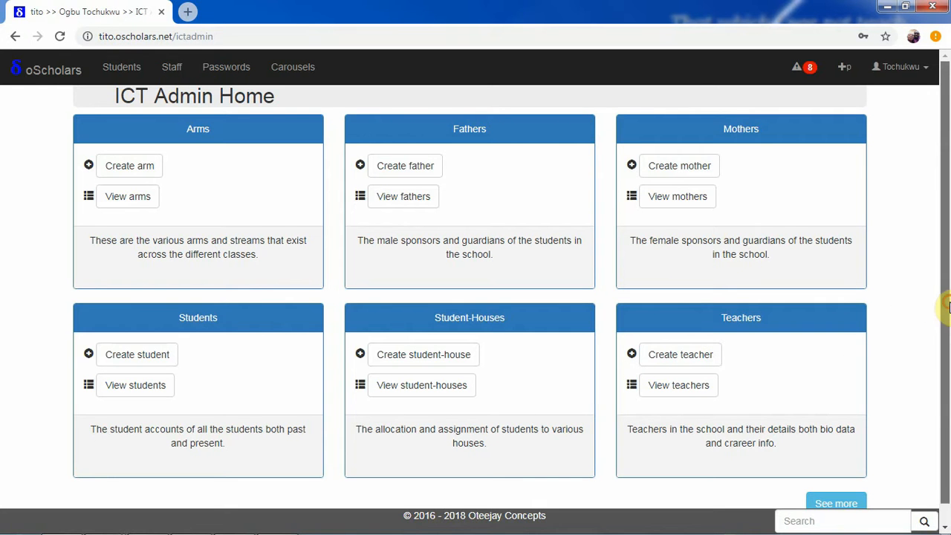
- From ICT Admin Home, open the Create teacher form in the Teachers card
scroll(945, 329, down, 1)
scroll(945, 270, up, 1)
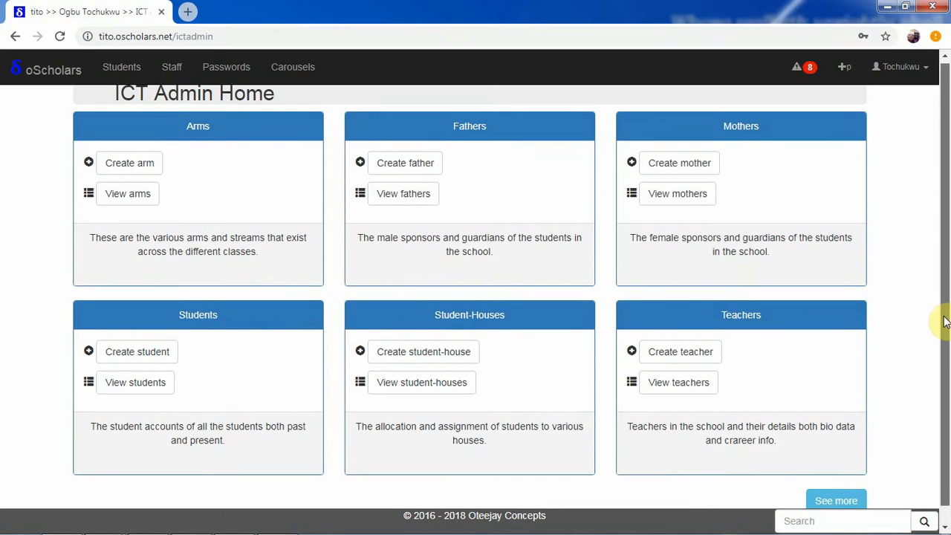
scroll(944, 327, down, 1)
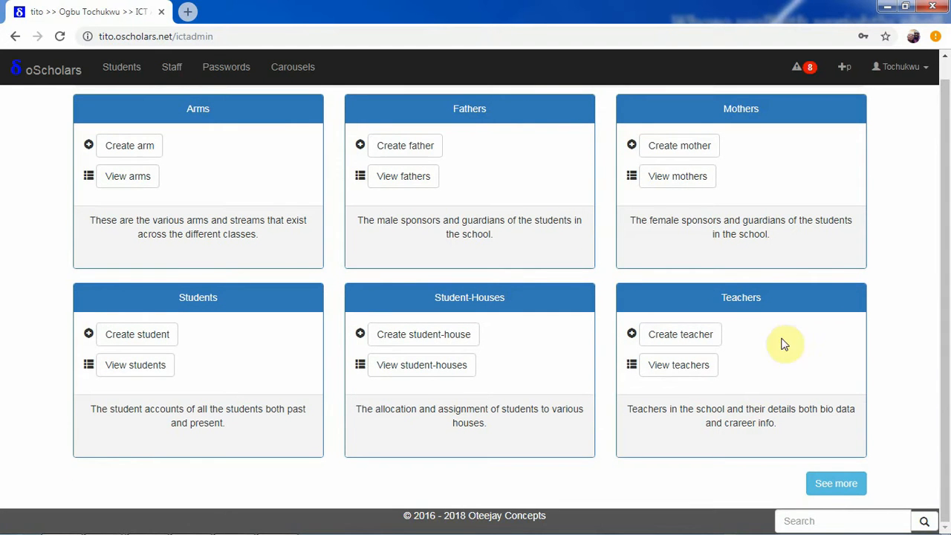
click(677, 339)
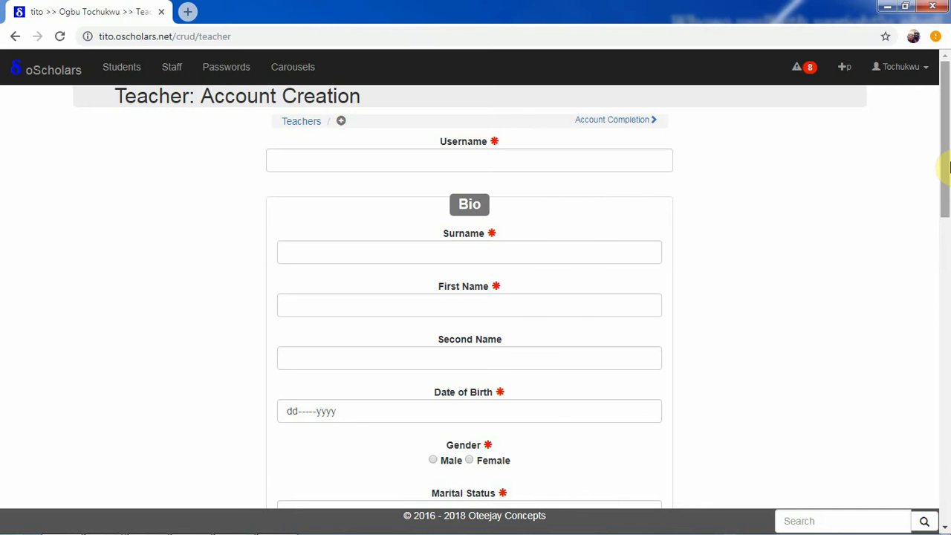
scroll(948, 290, down, 1)
drag(950, 290, 945, 134)
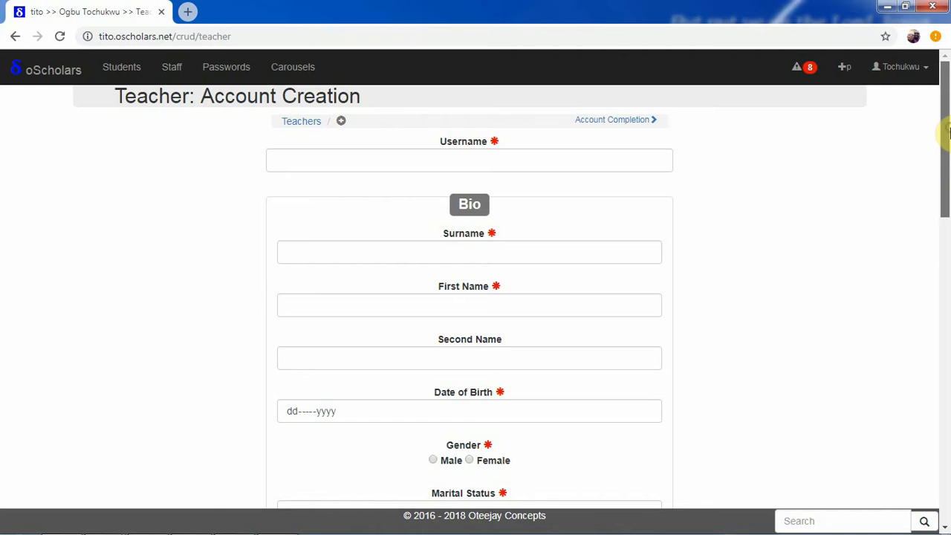
drag(946, 156, 943, 266)
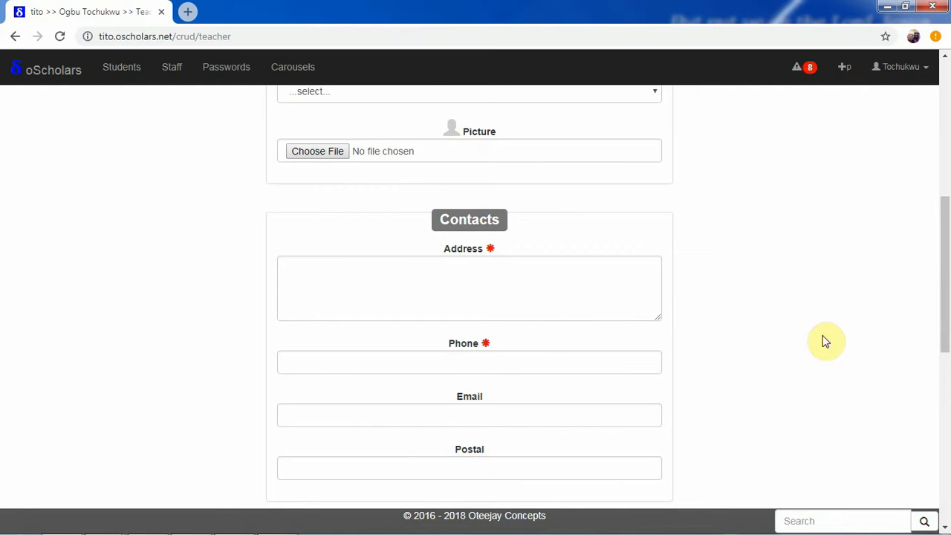
drag(945, 319, 938, 474)
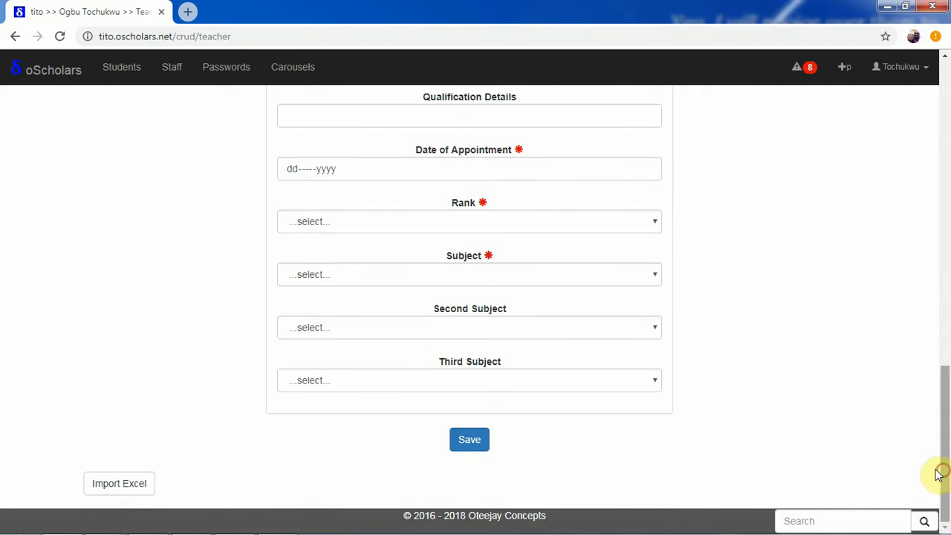
click(119, 483)
drag(945, 329, 944, 456)
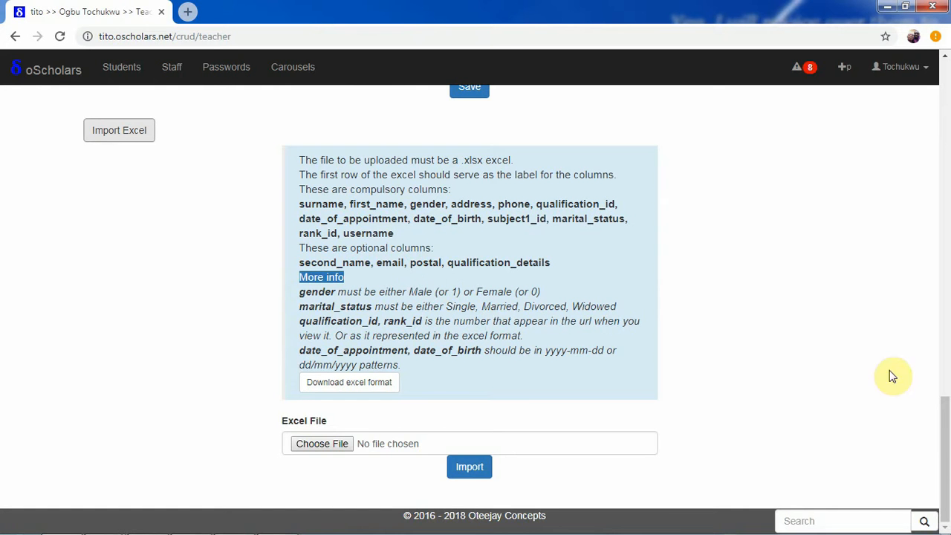
drag(943, 416, 947, 125)
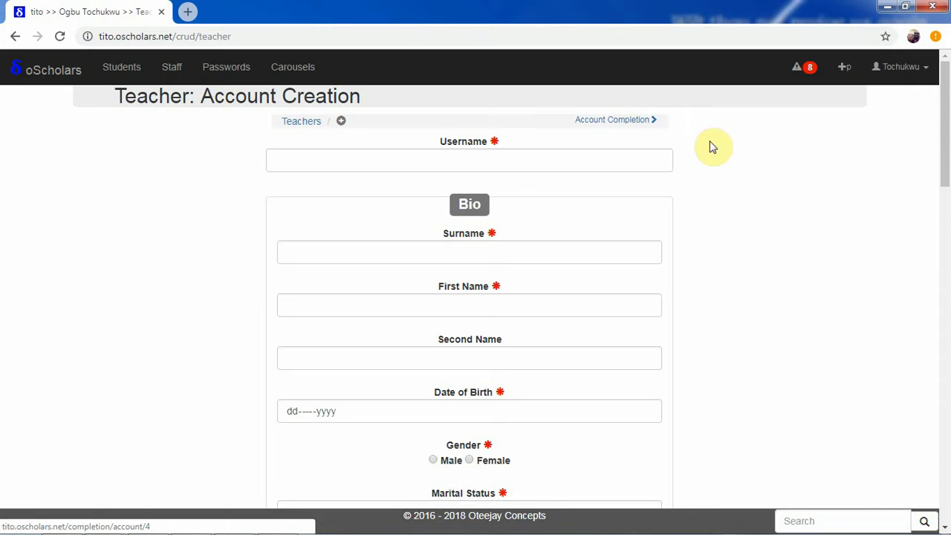
drag(947, 174, 947, 133)
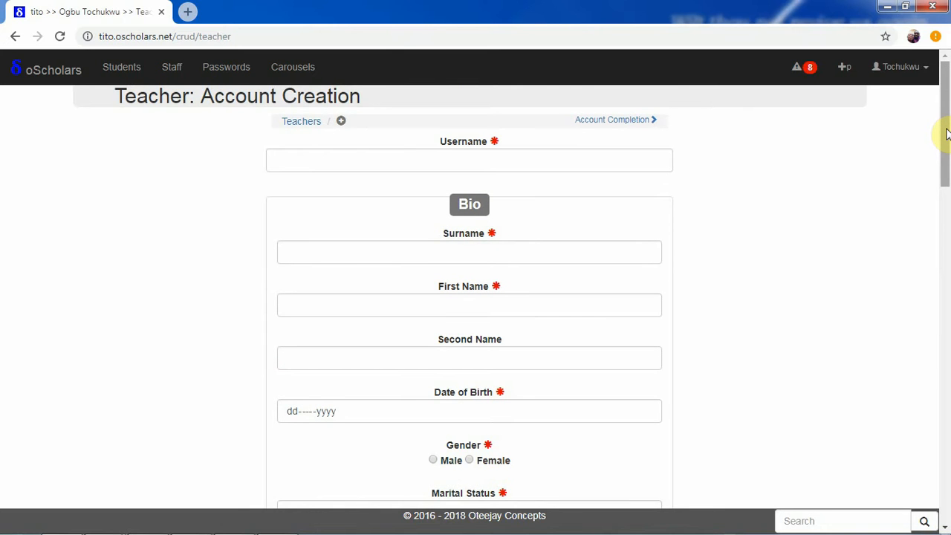
drag(947, 132, 937, 487)
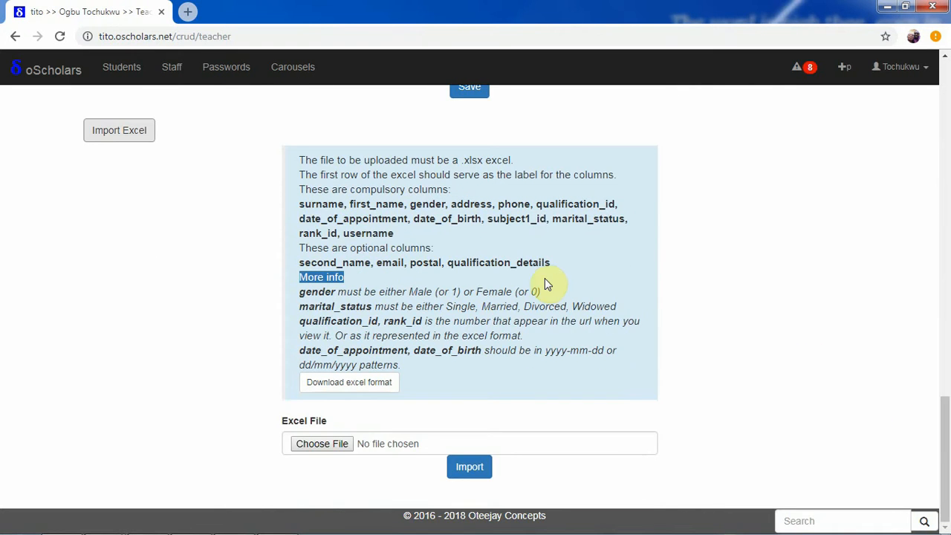
click(130, 132)
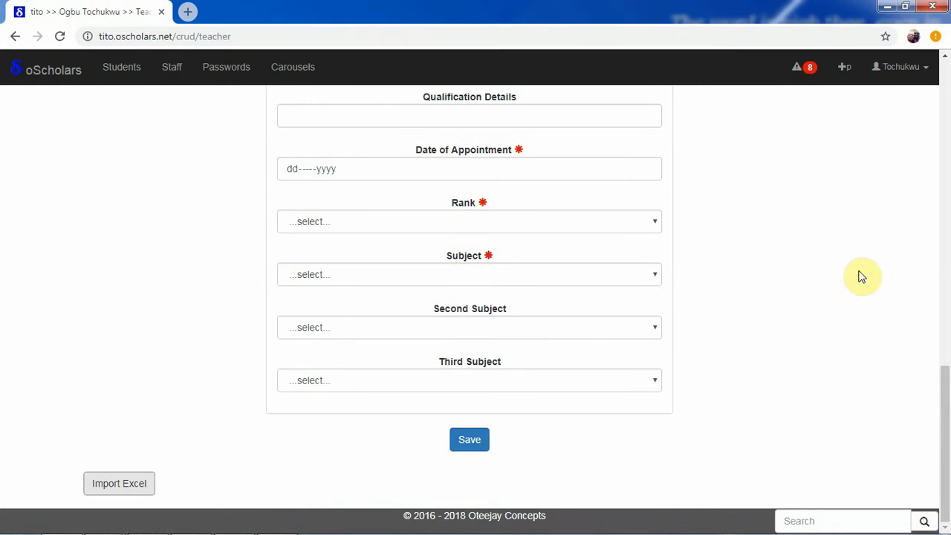
drag(944, 392, 945, 155)
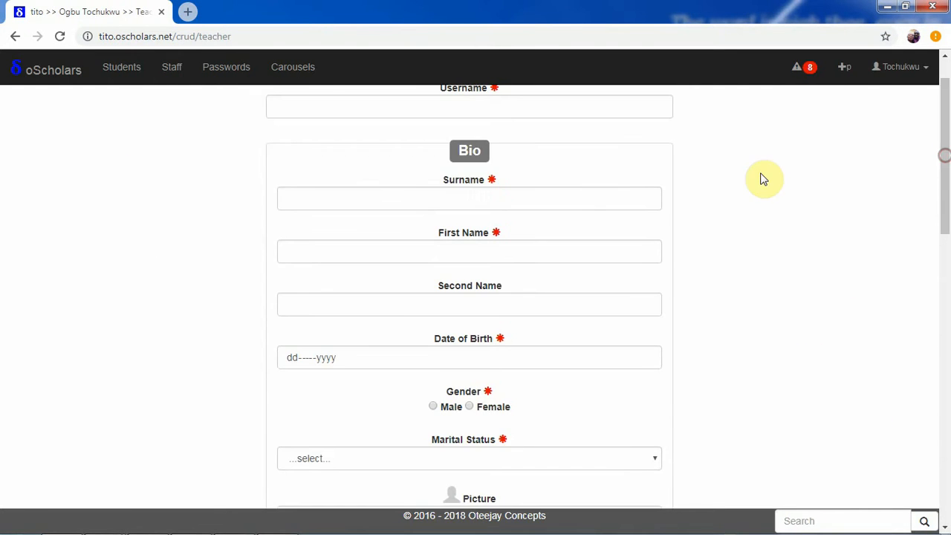
drag(948, 208, 947, 134)
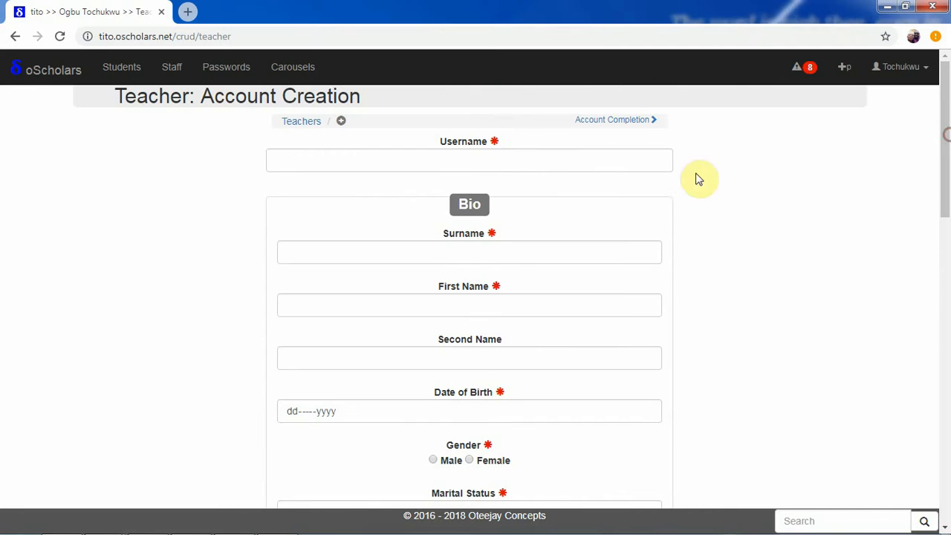
- Enter the teacher's e-mail username, surname and first name, correcting username typos
click(551, 165)
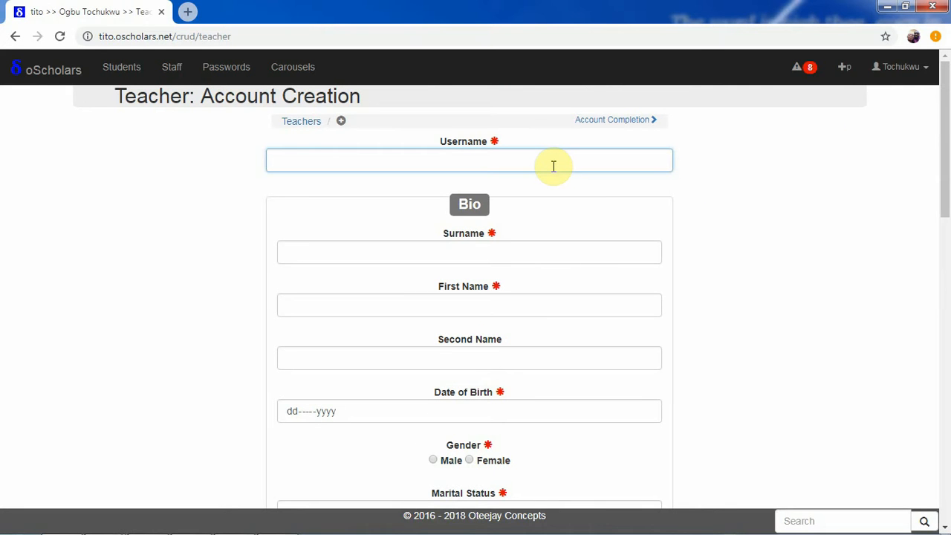
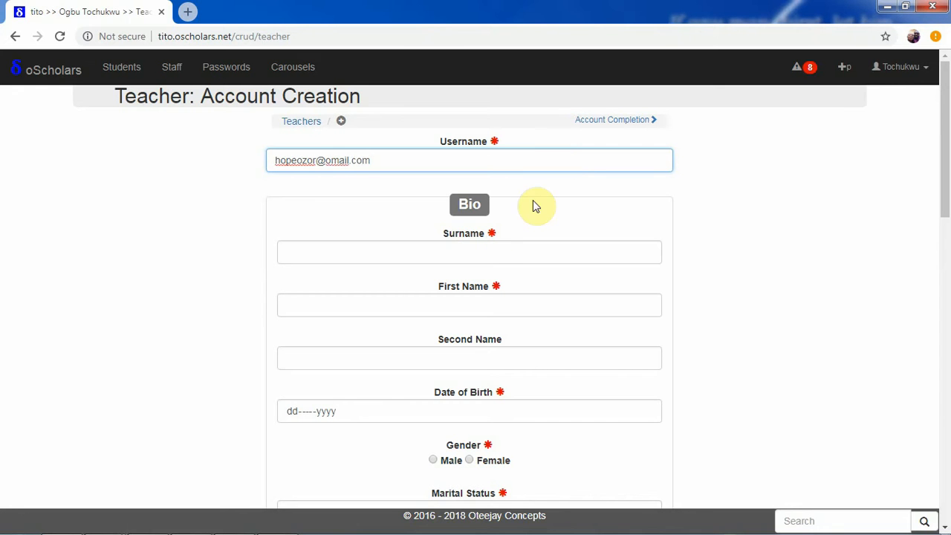
click(500, 254)
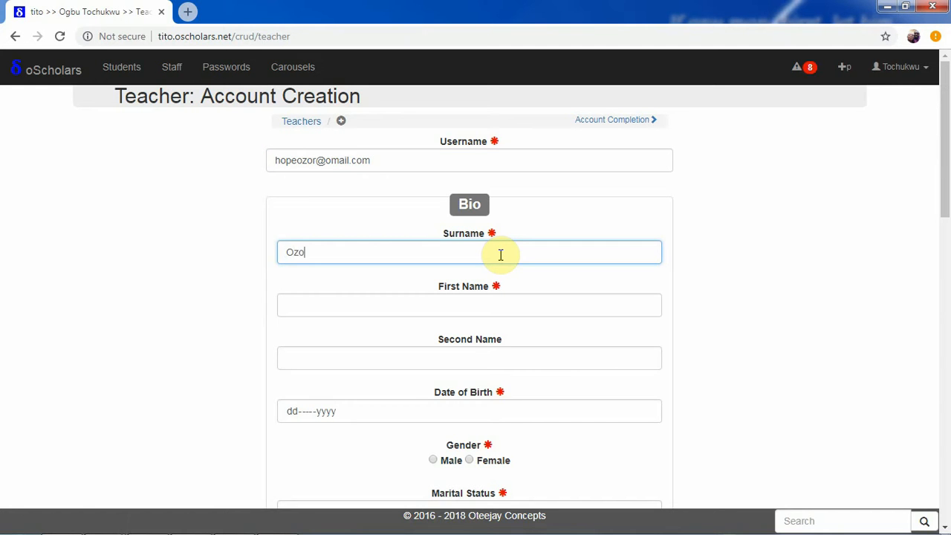
click(487, 308)
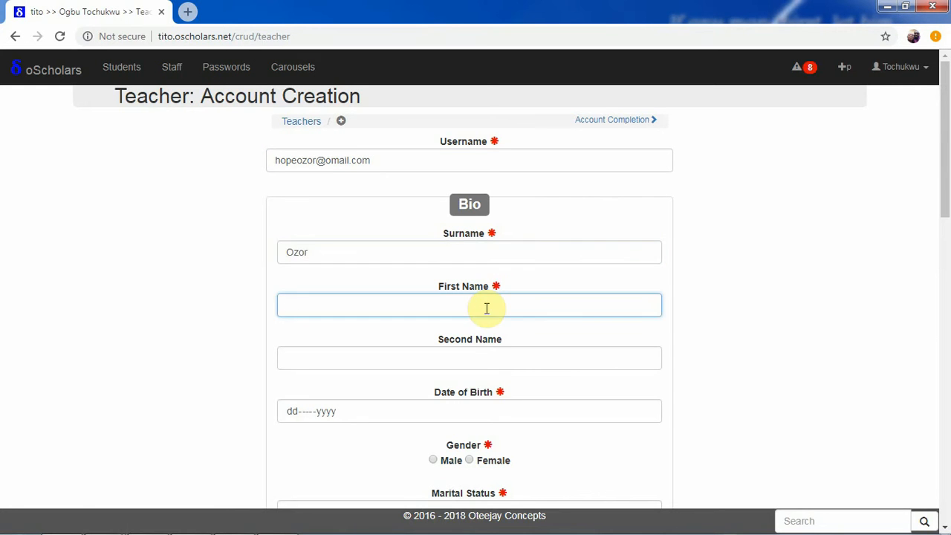
- Set the date of birth to 29-Oct-1980 and the gender to Female
click(486, 407)
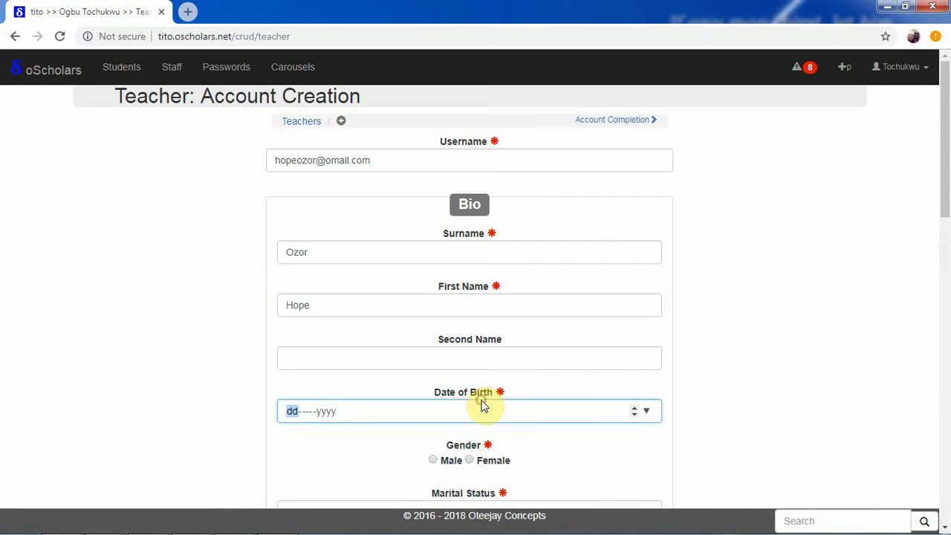
click(649, 413)
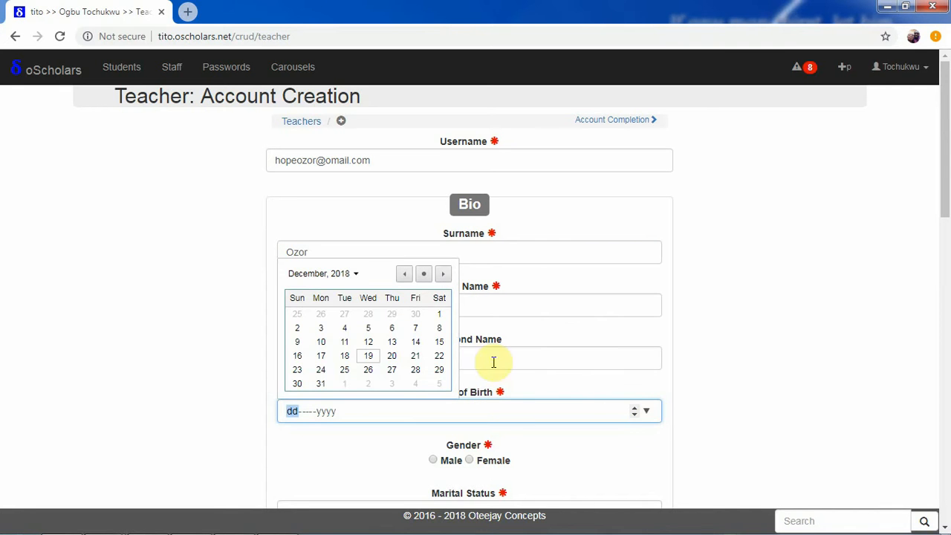
click(355, 274)
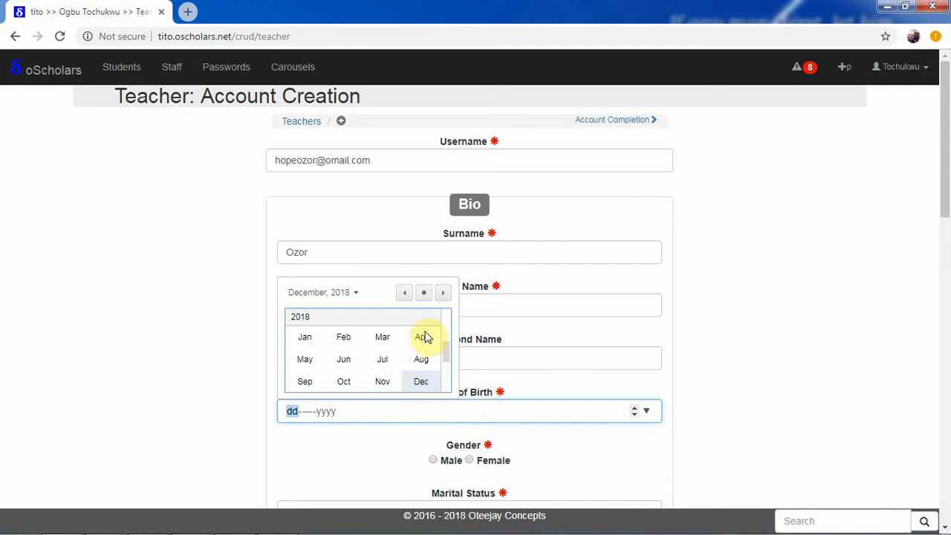
drag(449, 359, 448, 334)
scroll(447, 328, up, 4)
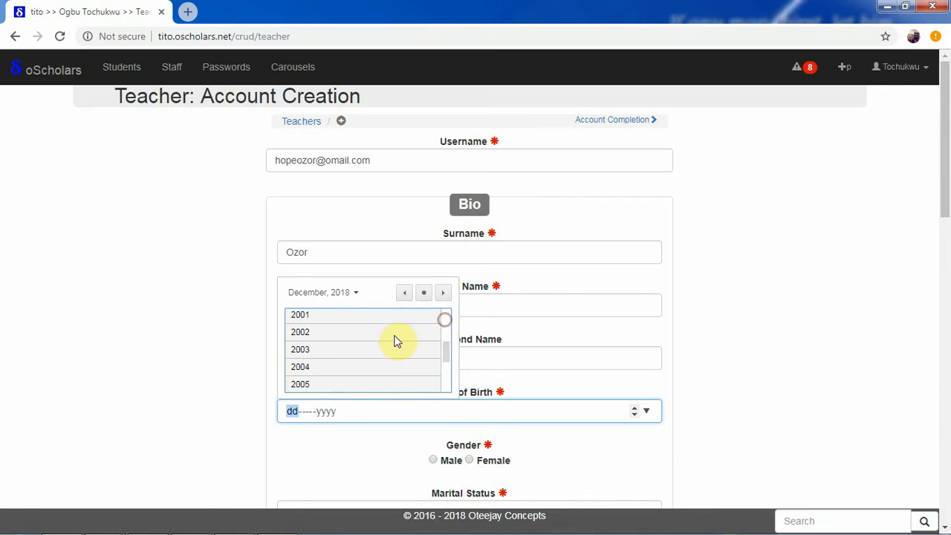
scroll(447, 337, up, 3)
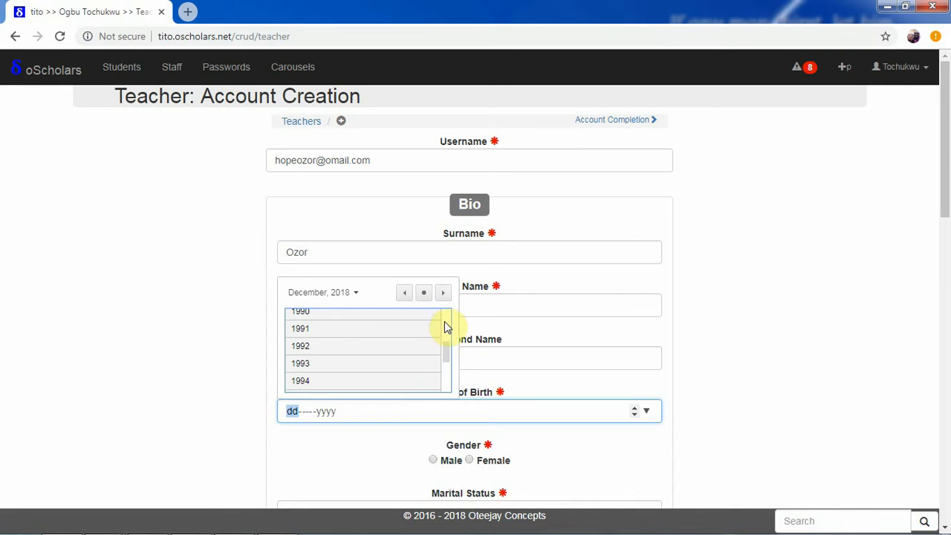
scroll(445, 331, up, 3)
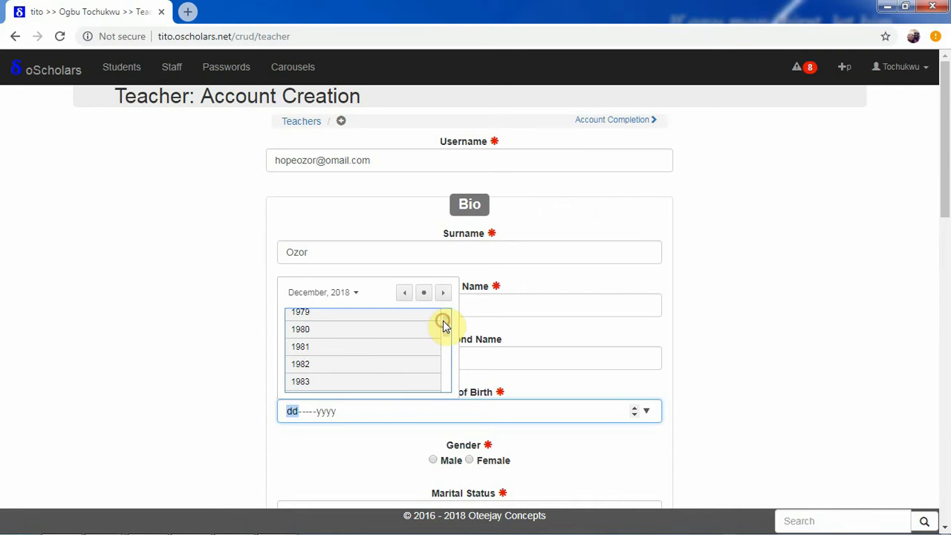
click(343, 337)
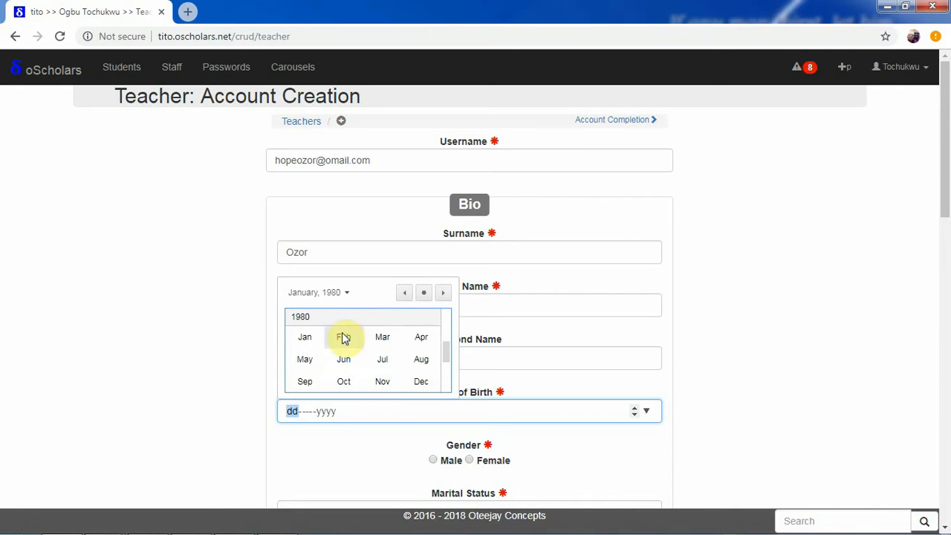
click(345, 381)
click(368, 383)
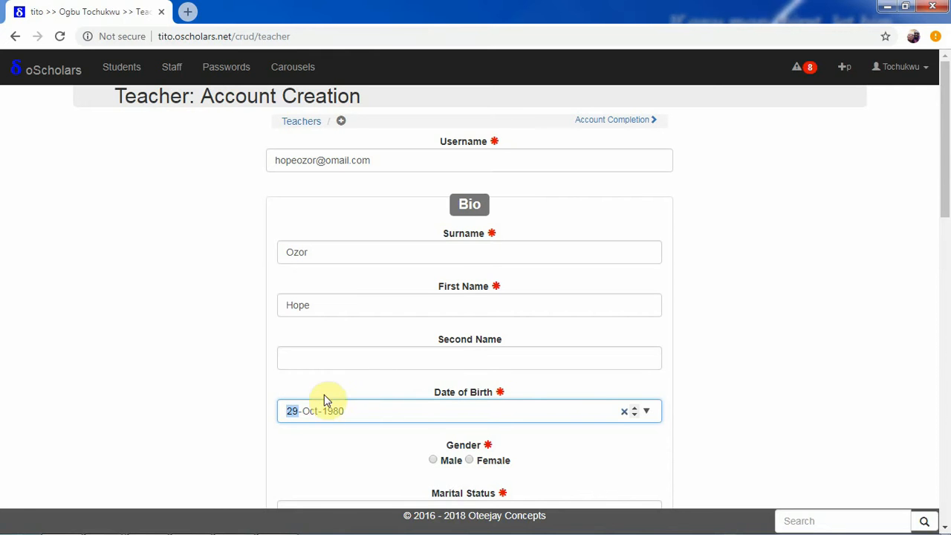
click(489, 461)
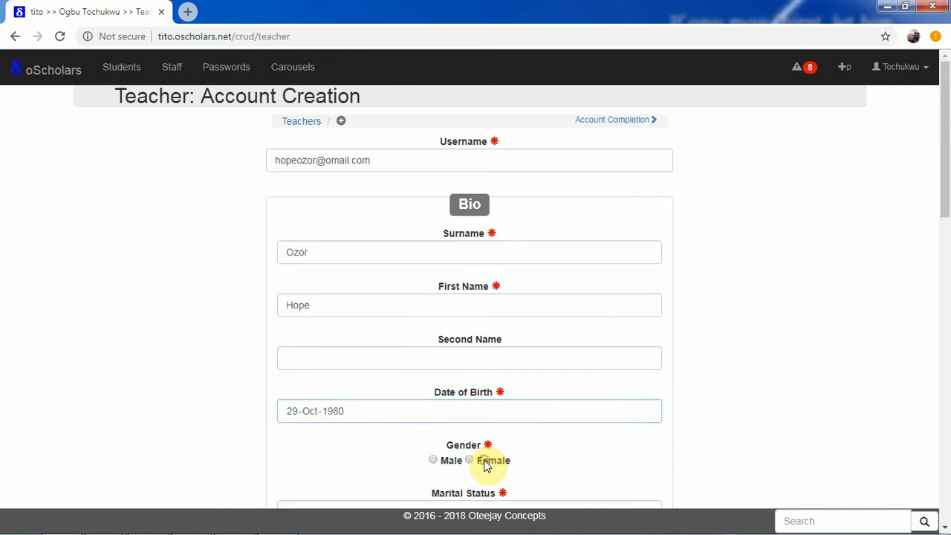
- Pick a marital status, then enter the teacher's street address and phone number
drag(945, 137, 938, 227)
click(626, 213)
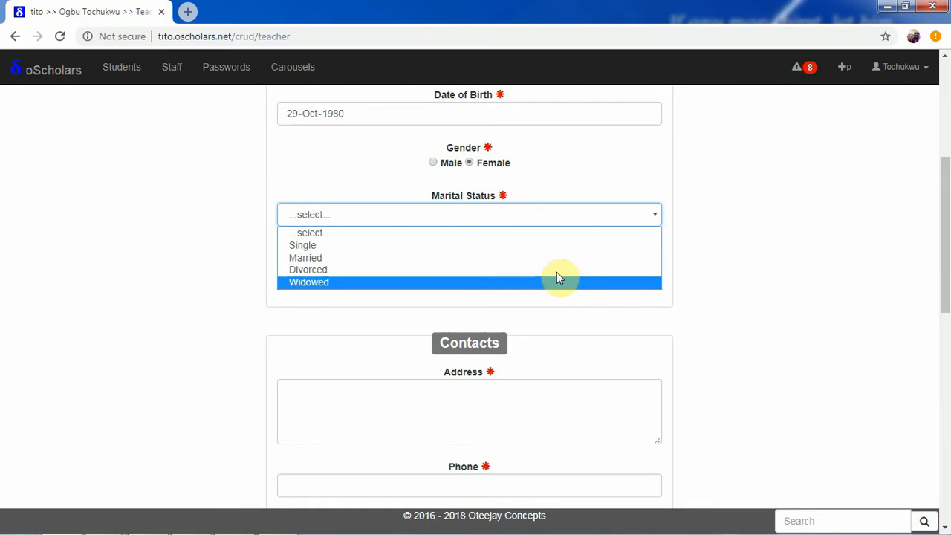
click(559, 261)
drag(944, 260, 946, 310)
click(520, 243)
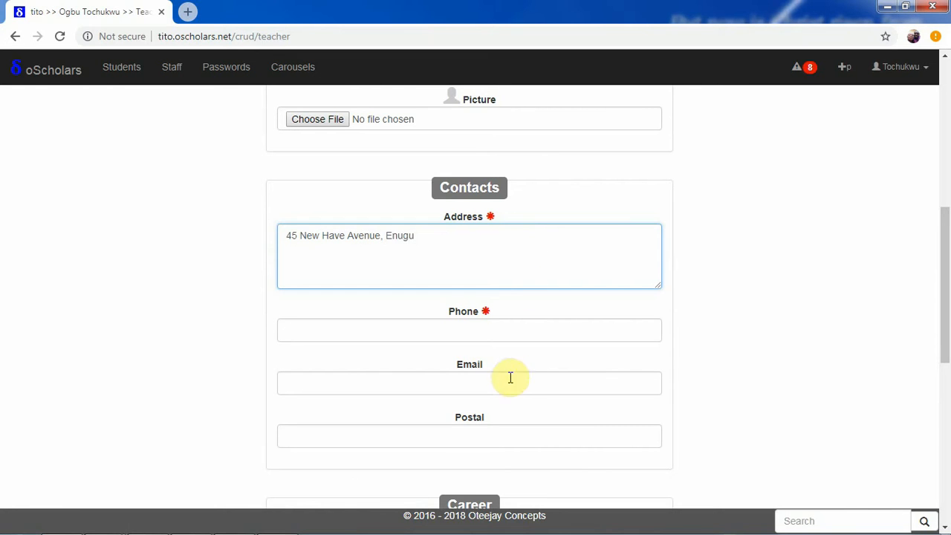
click(494, 324)
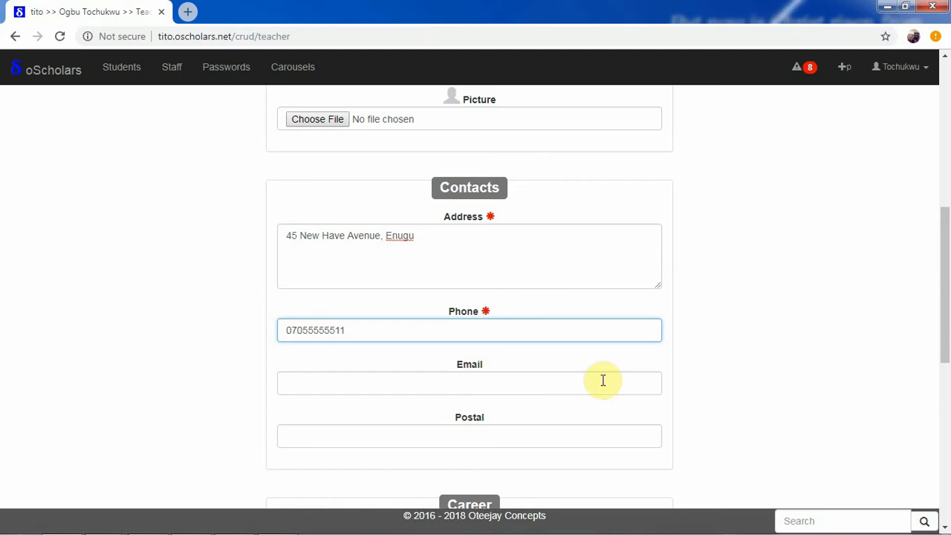
drag(945, 290, 944, 410)
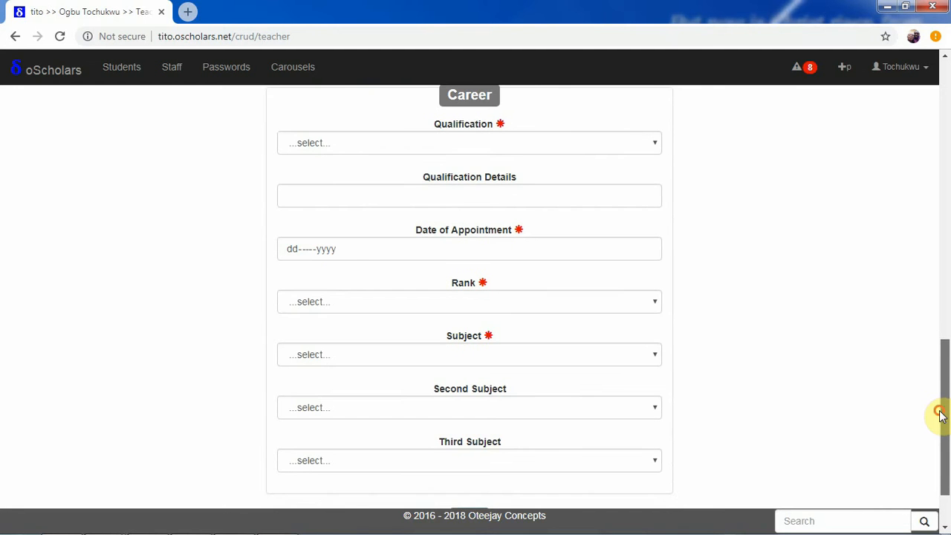
- Set the qualification to B.A. and the appointment date to 15-Jun-2004
click(587, 143)
click(535, 187)
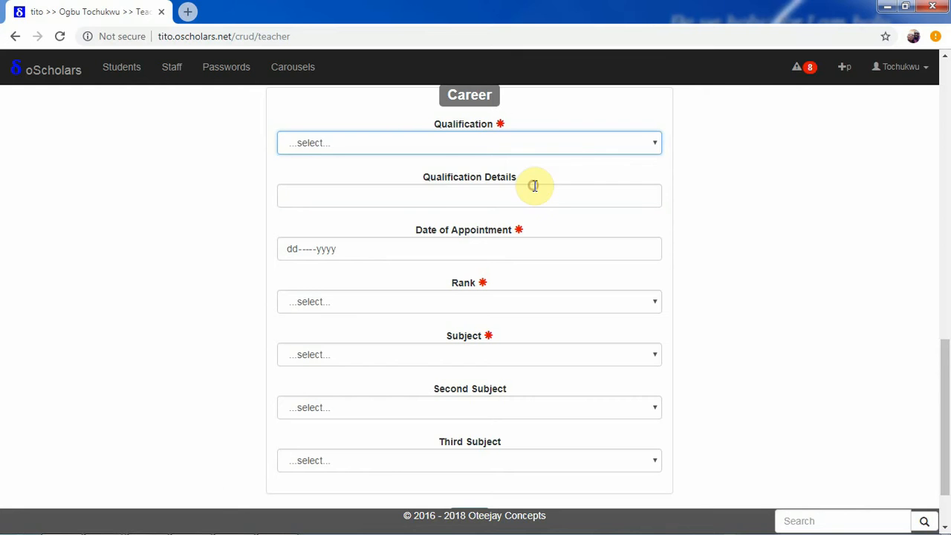
click(646, 248)
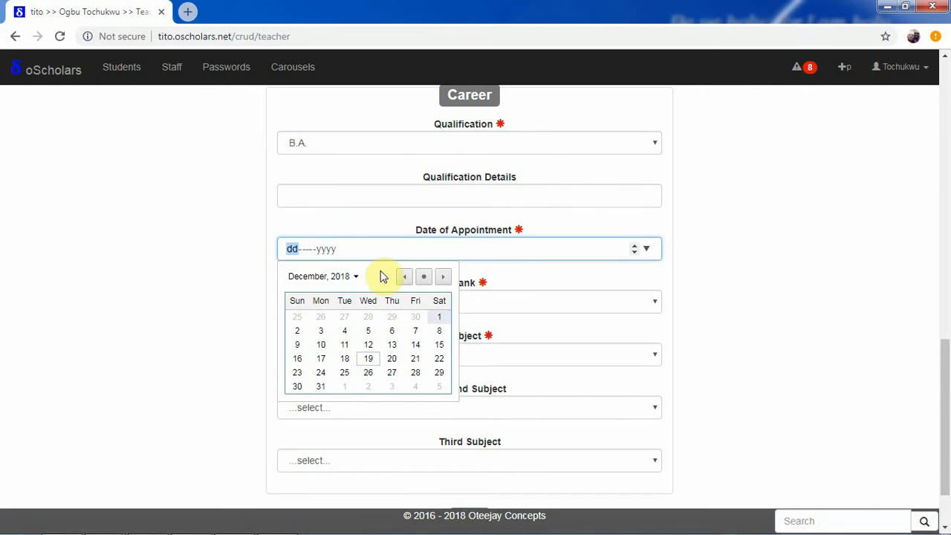
click(356, 276)
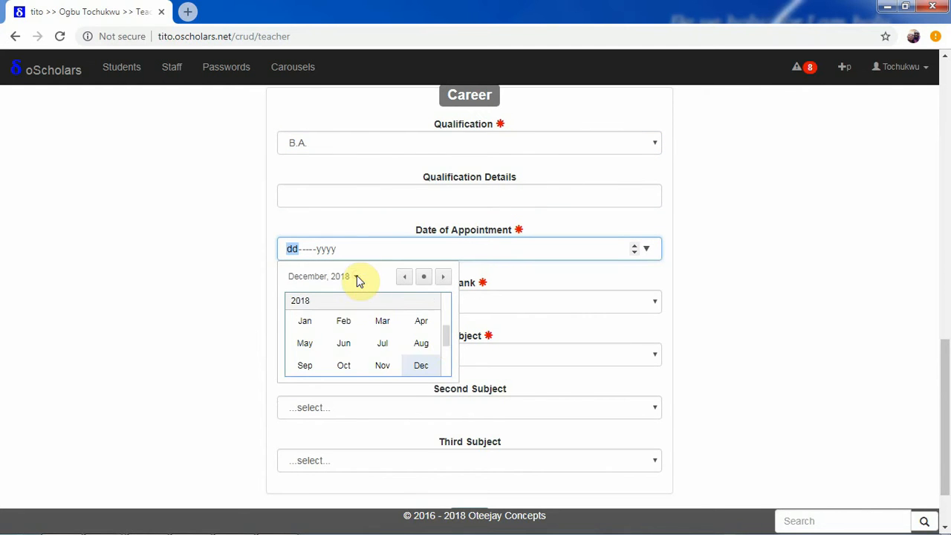
click(444, 300)
scroll(438, 309, up, 2)
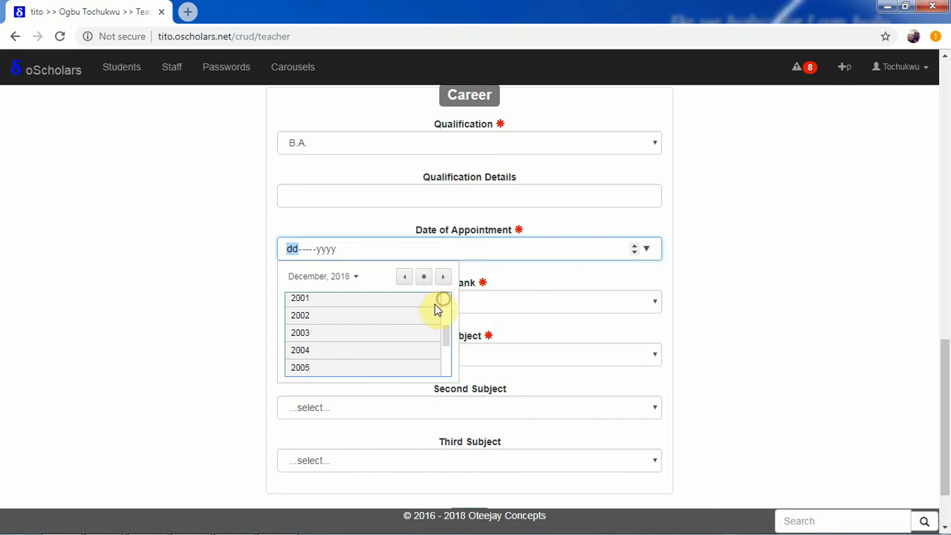
click(339, 351)
click(342, 349)
click(342, 353)
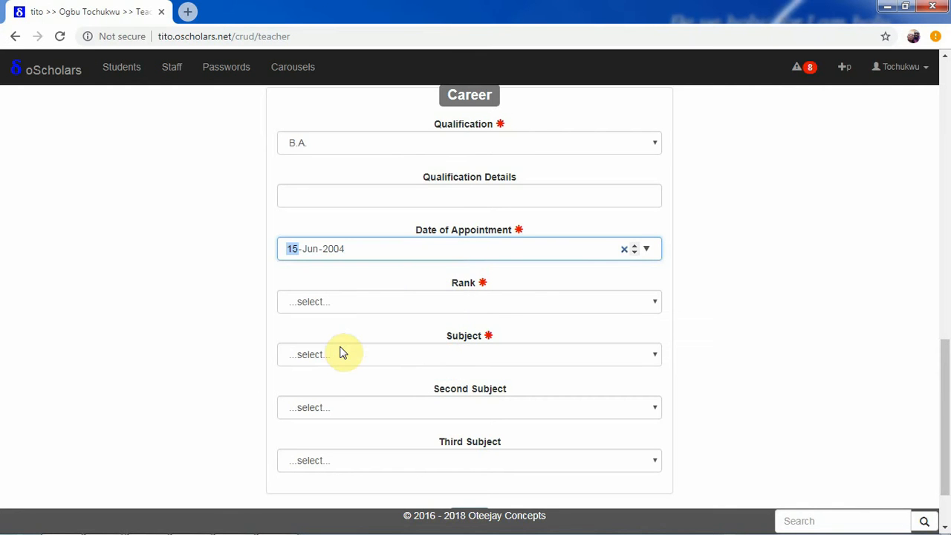
- Choose Mathematics as the subject and Agricultural Science as the second subject
click(606, 302)
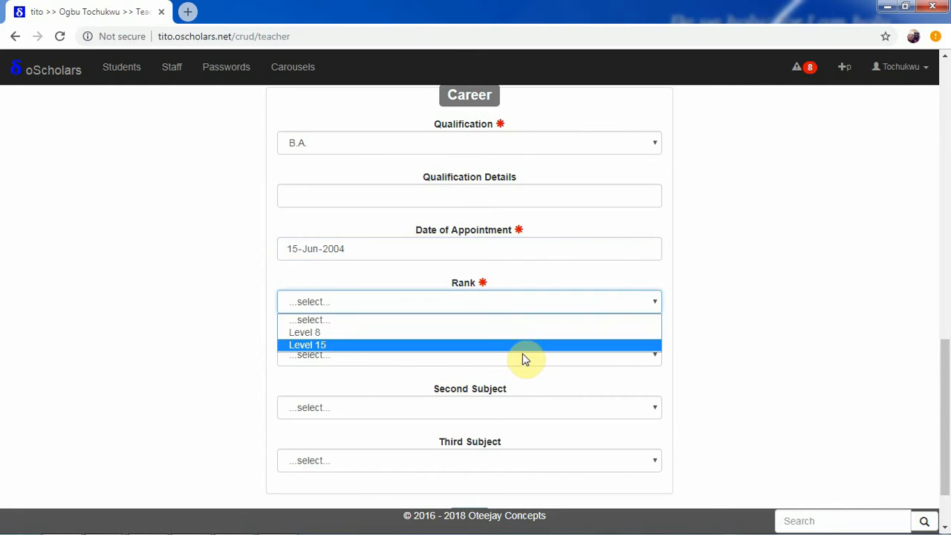
click(523, 356)
click(518, 355)
click(520, 356)
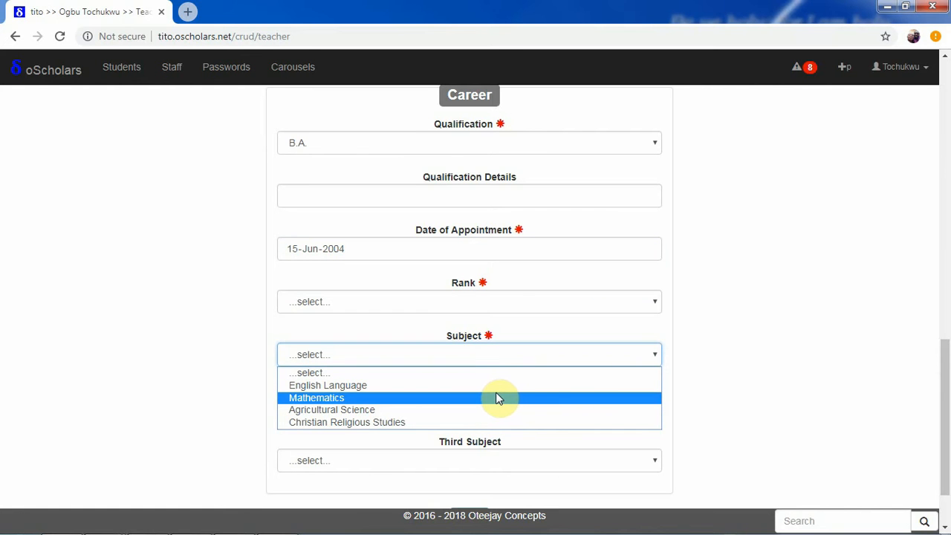
click(489, 402)
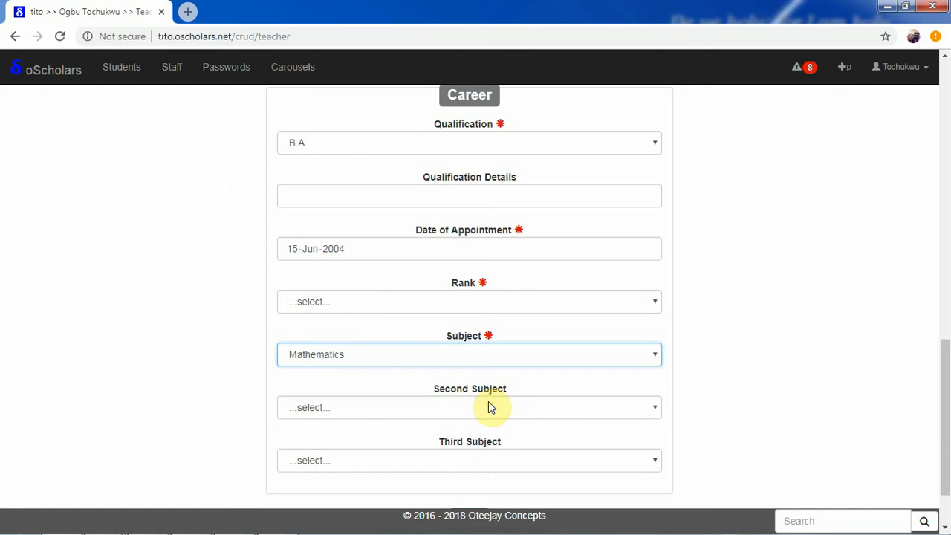
click(483, 408)
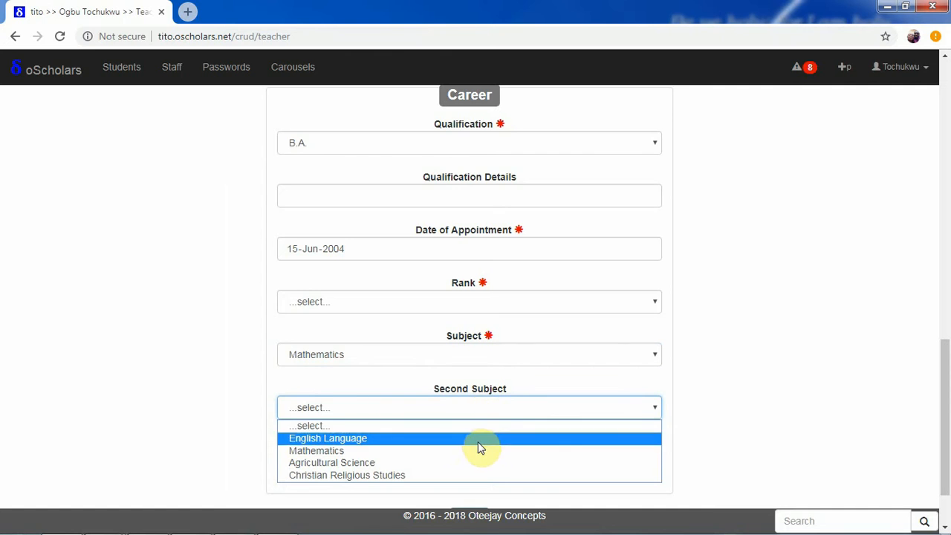
click(478, 462)
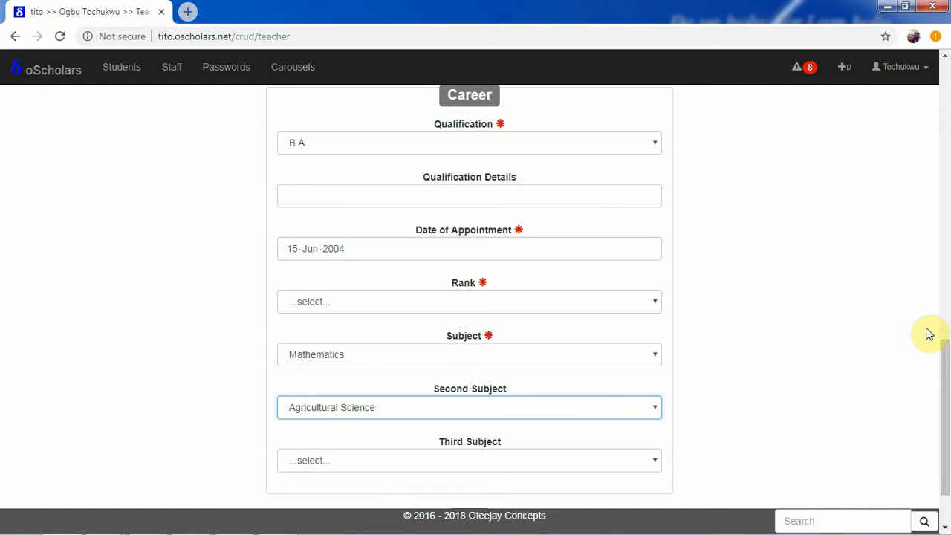
drag(946, 382, 935, 504)
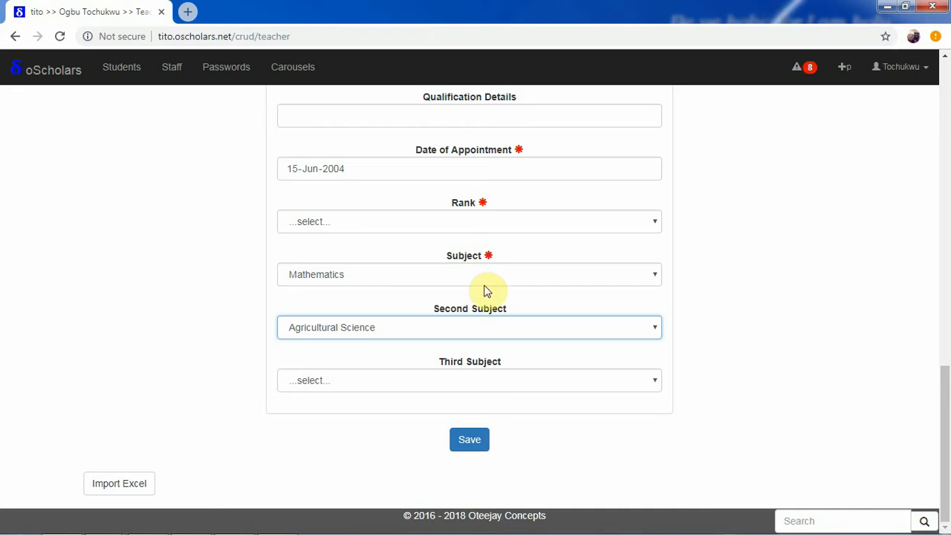
- After a first submit attempt, return to the form and set the rank to Level 15
click(469, 440)
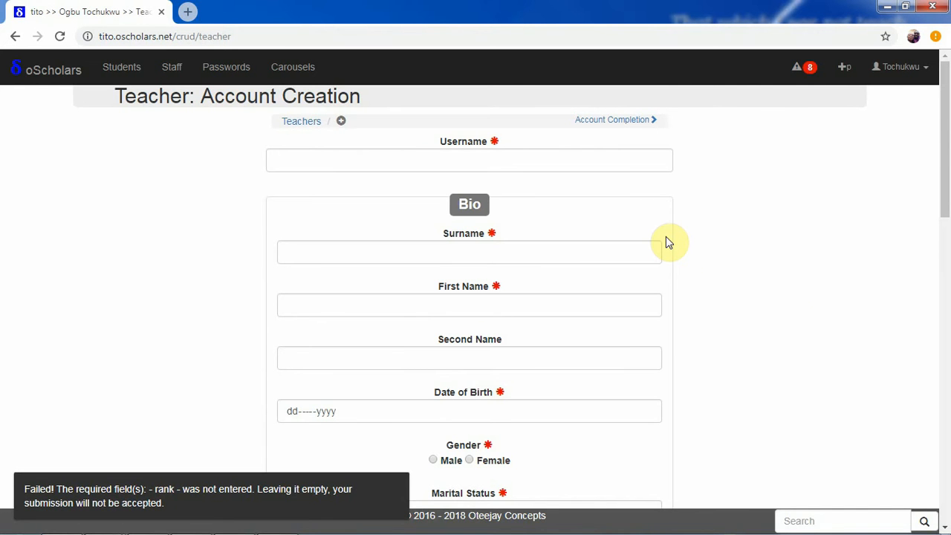
click(12, 37)
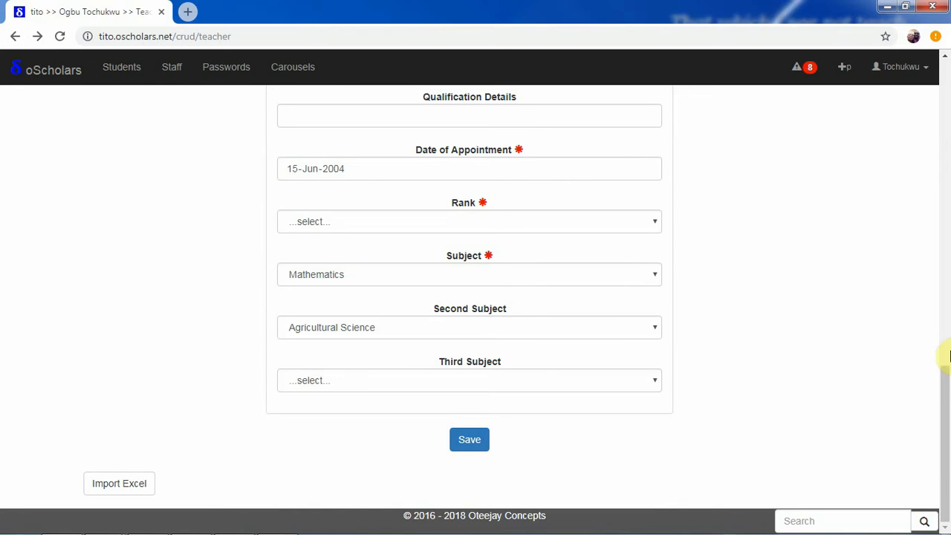
click(500, 229)
click(490, 267)
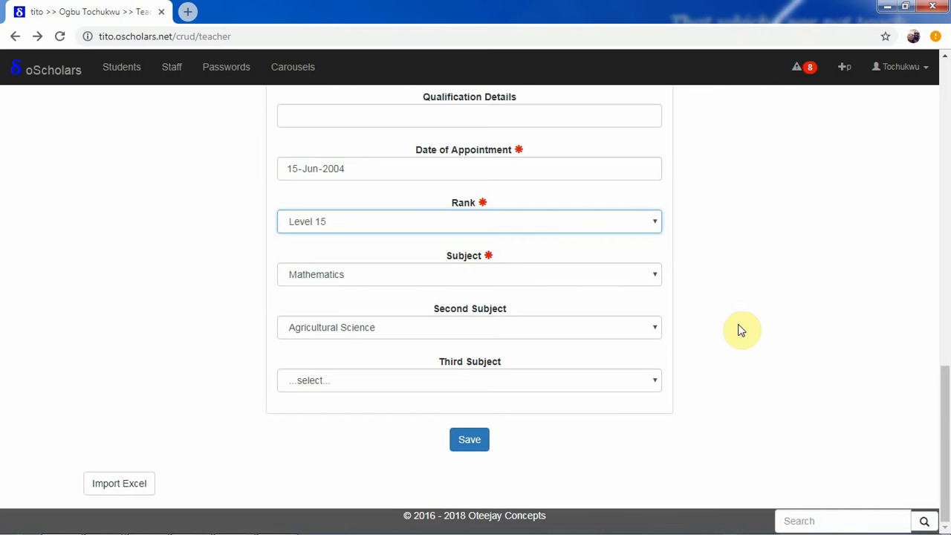
drag(928, 403, 933, 245)
click(815, 340)
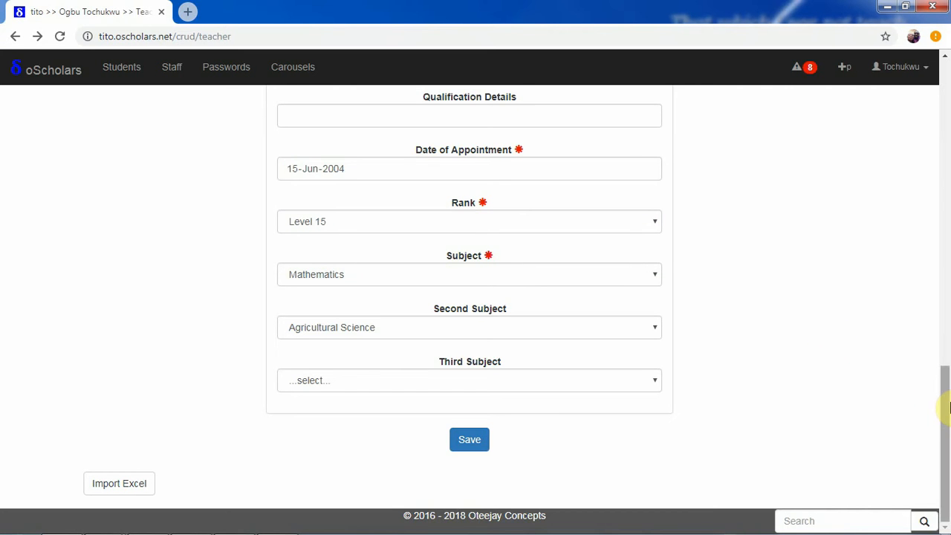
drag(945, 431, 945, 149)
scroll(949, 334, down, 3)
scroll(944, 386, down, 10)
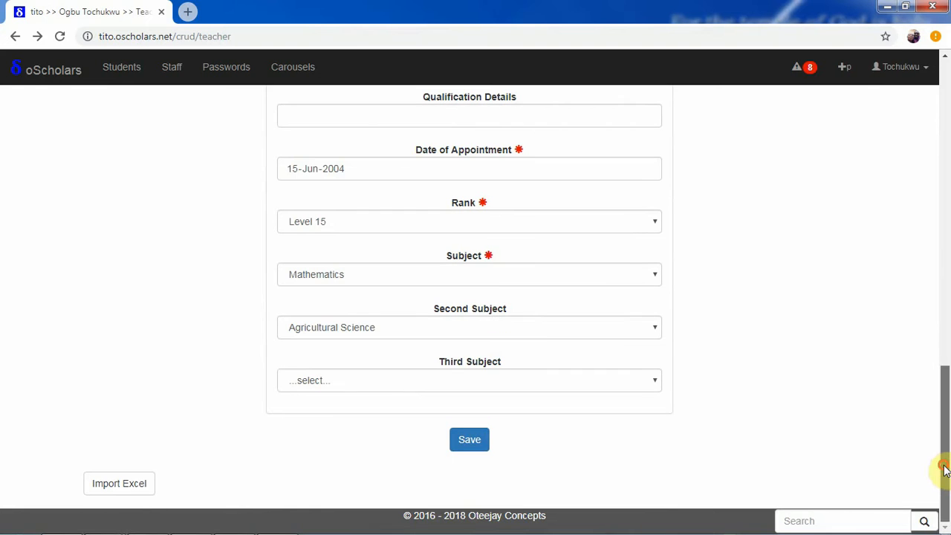
- Save the new teacher account and check the resulting profile page
click(467, 443)
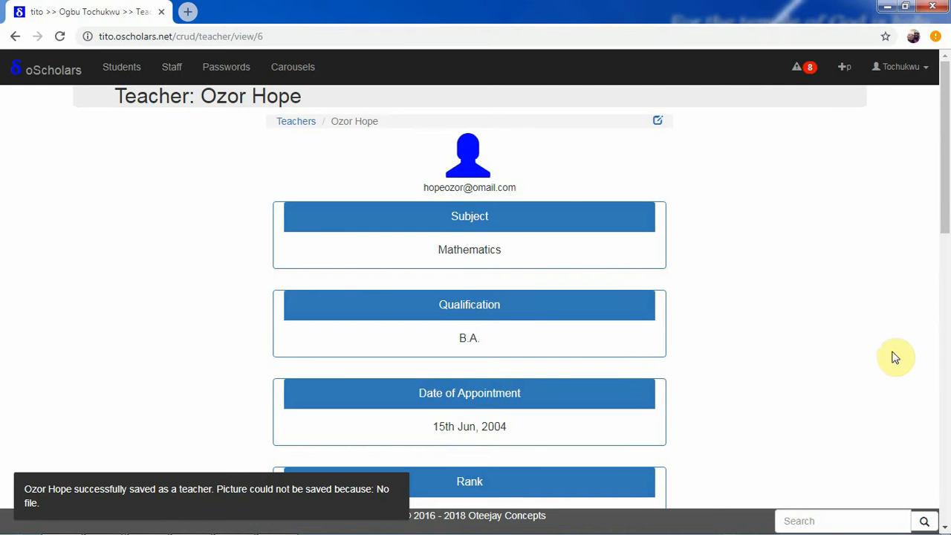
scroll(944, 197, down, 2)
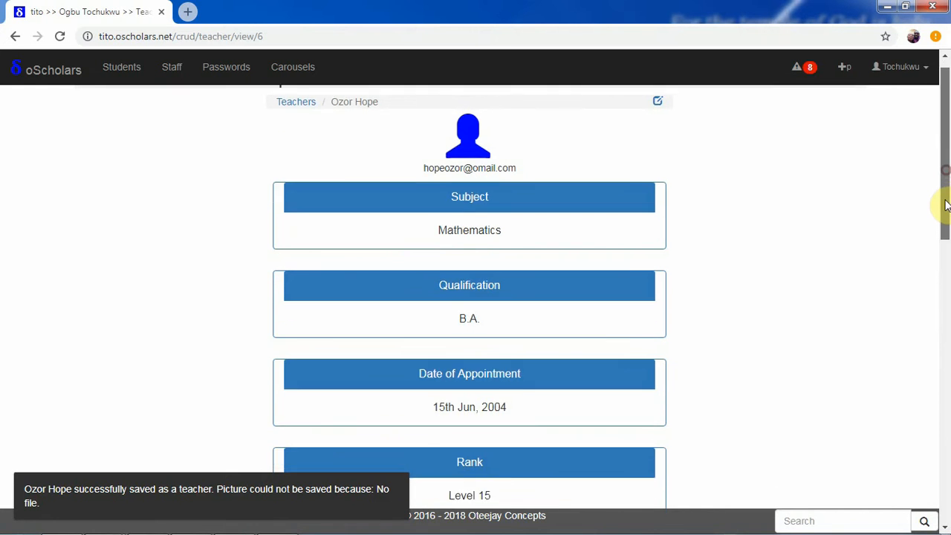
scroll(947, 152, up, 2)
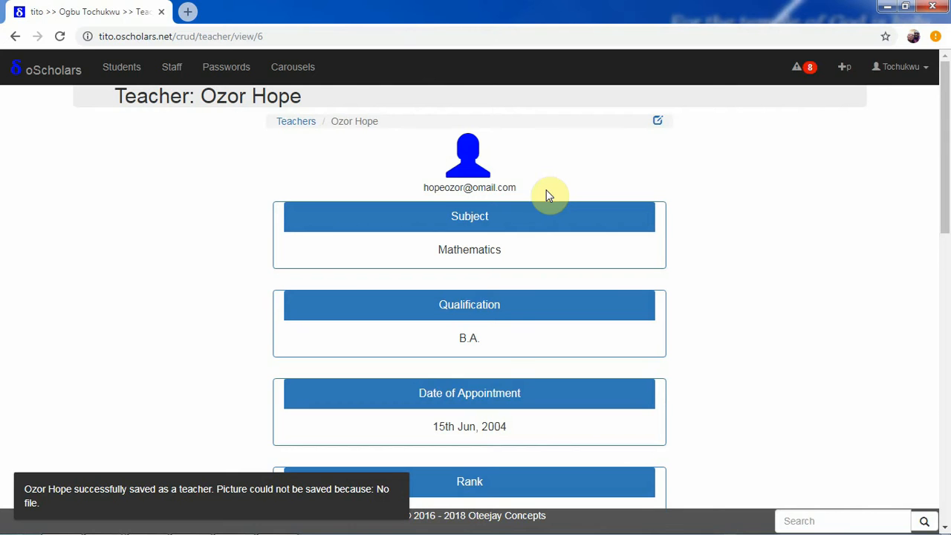
- Review the profile's e-mail and career details, then open the account for editing
drag(515, 188, 424, 187)
click(568, 179)
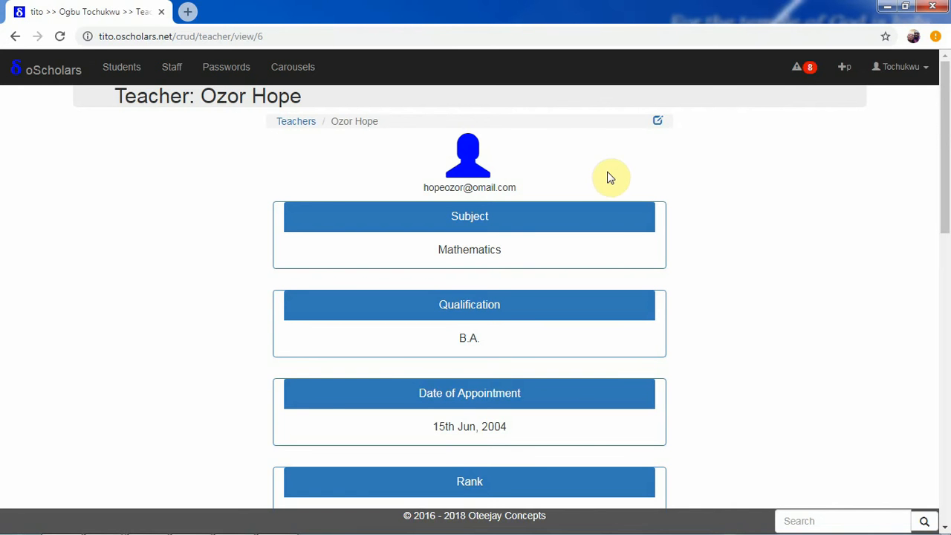
scroll(946, 223, down, 1)
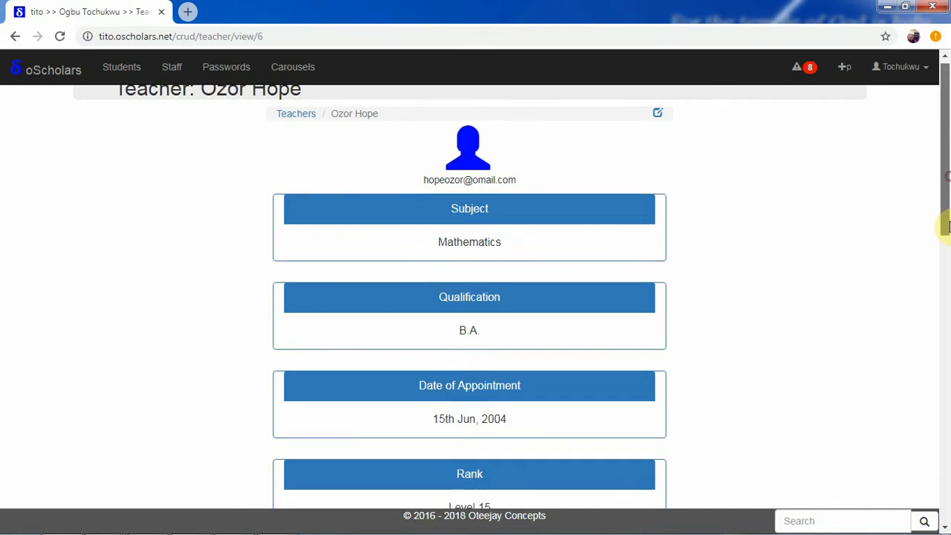
drag(945, 227, 944, 518)
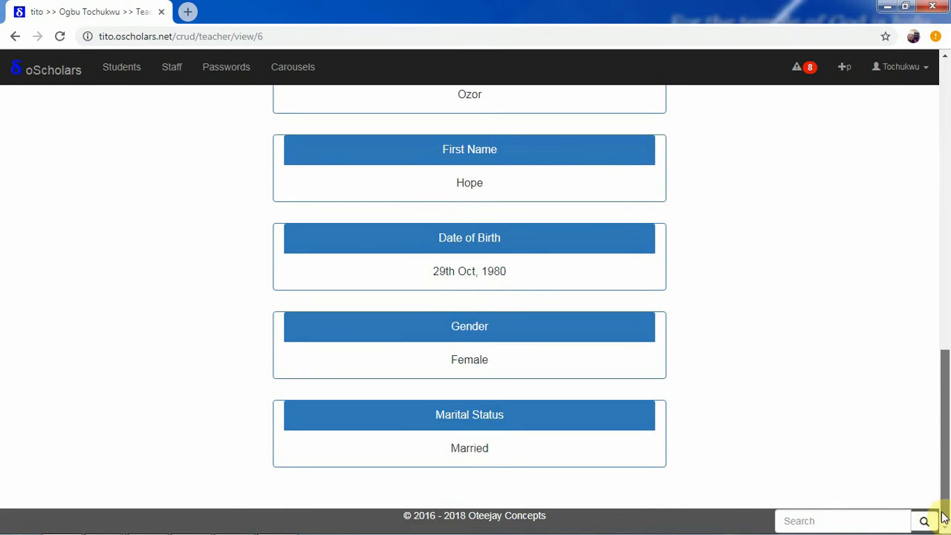
drag(941, 419, 936, 145)
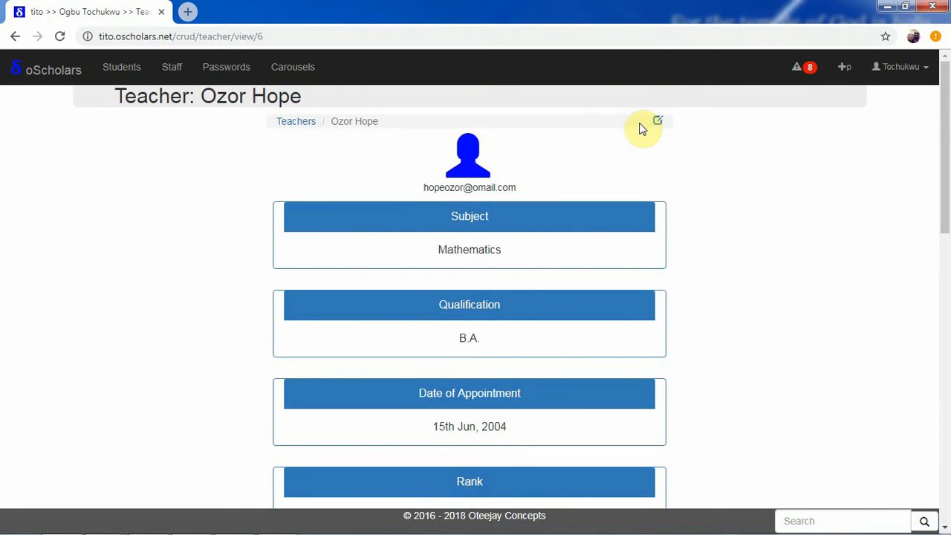
click(658, 121)
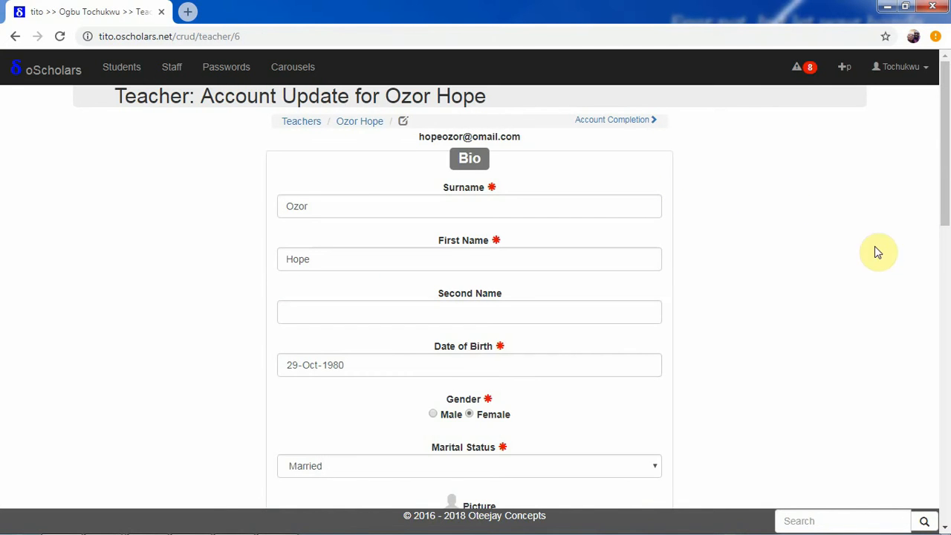
- Type the teacher's e-mail into the Contacts Email field and save the edit
drag(944, 174, 936, 374)
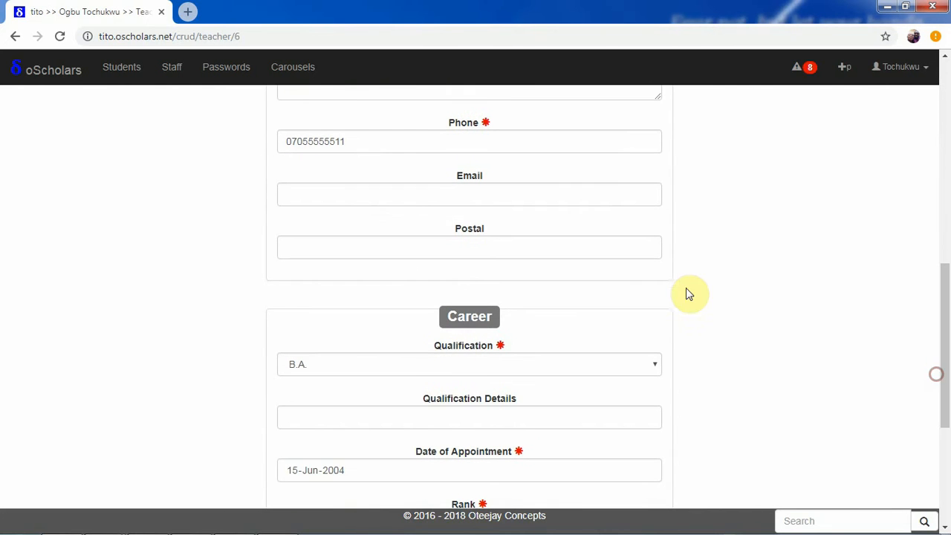
click(579, 195)
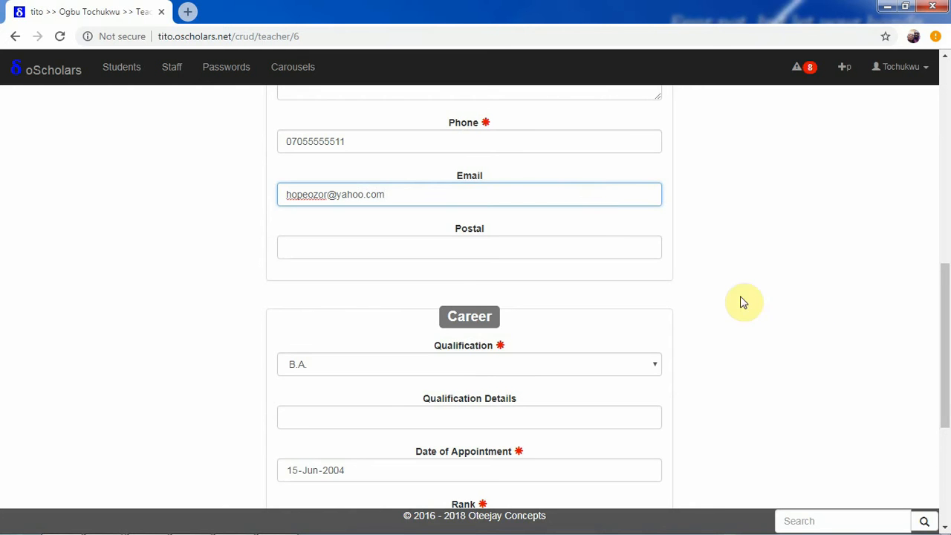
drag(944, 291, 908, 456)
click(468, 472)
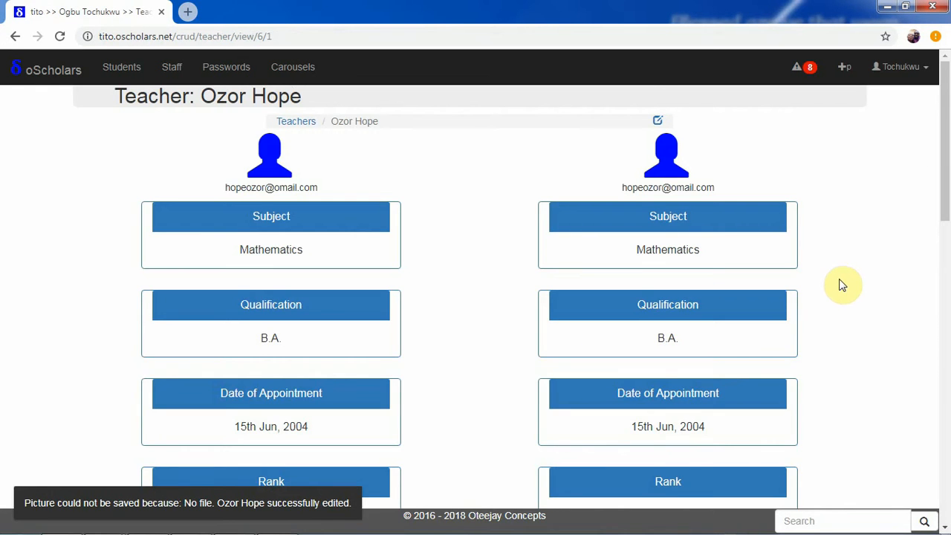
- Confirm the Email change in the before-and-after comparison, then go to All Teachers
drag(950, 153, 833, 316)
drag(691, 344, 471, 365)
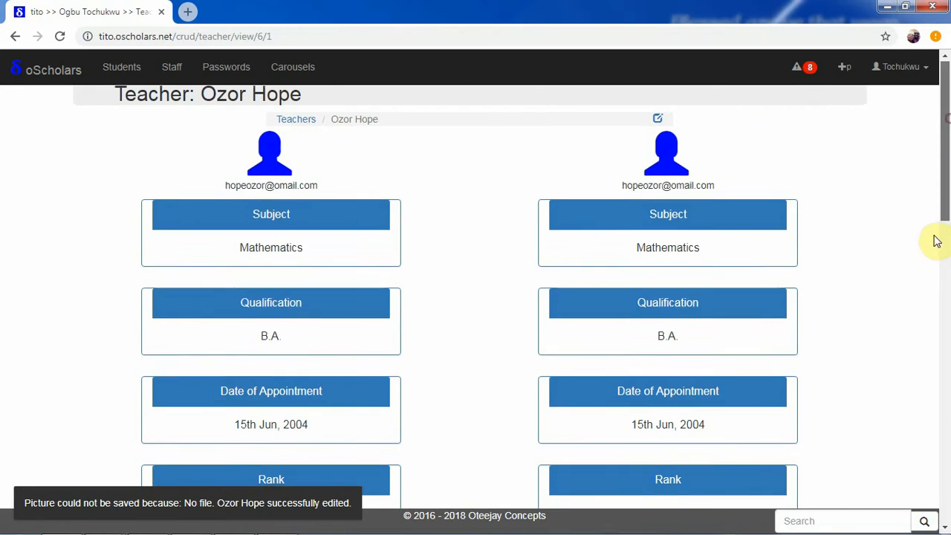
drag(937, 238, 929, 324)
scroll(927, 324, down, 1)
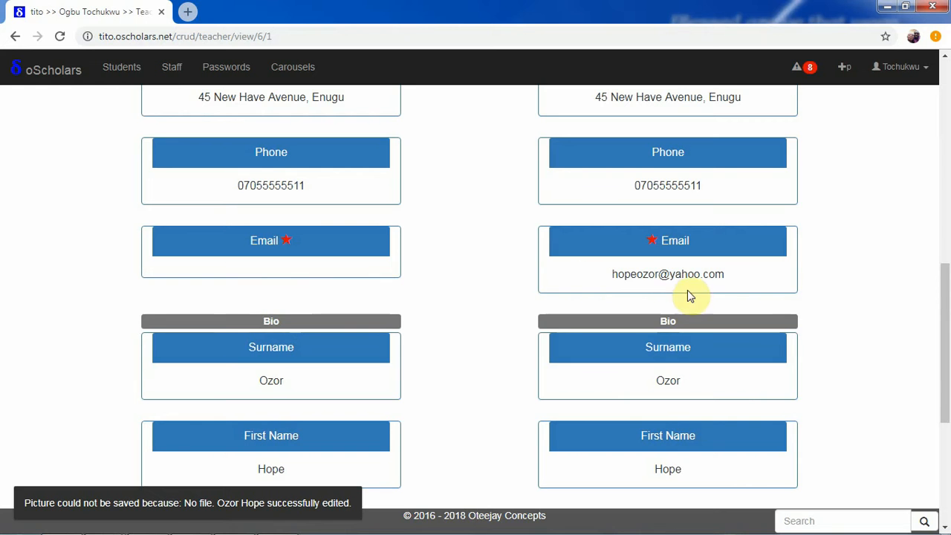
drag(945, 347, 944, 529)
scroll(942, 201, up, 15)
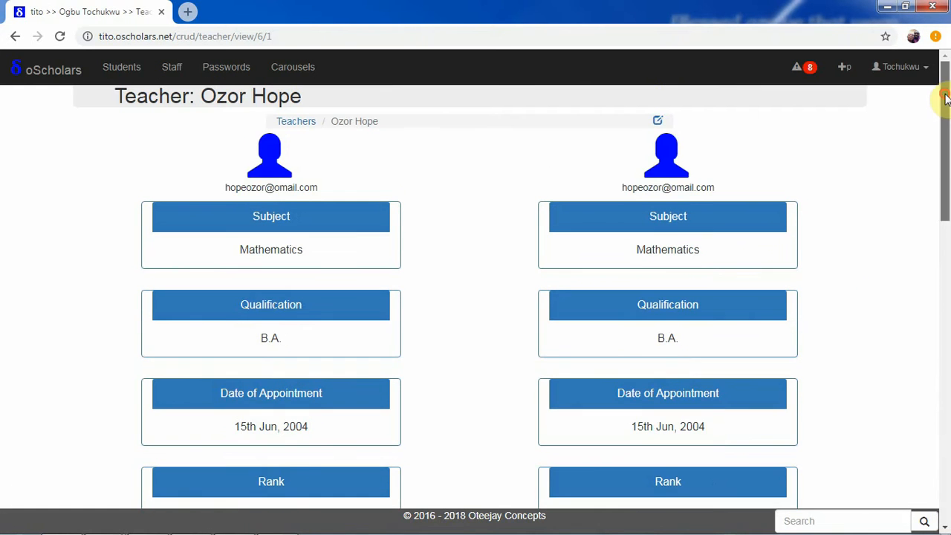
click(291, 121)
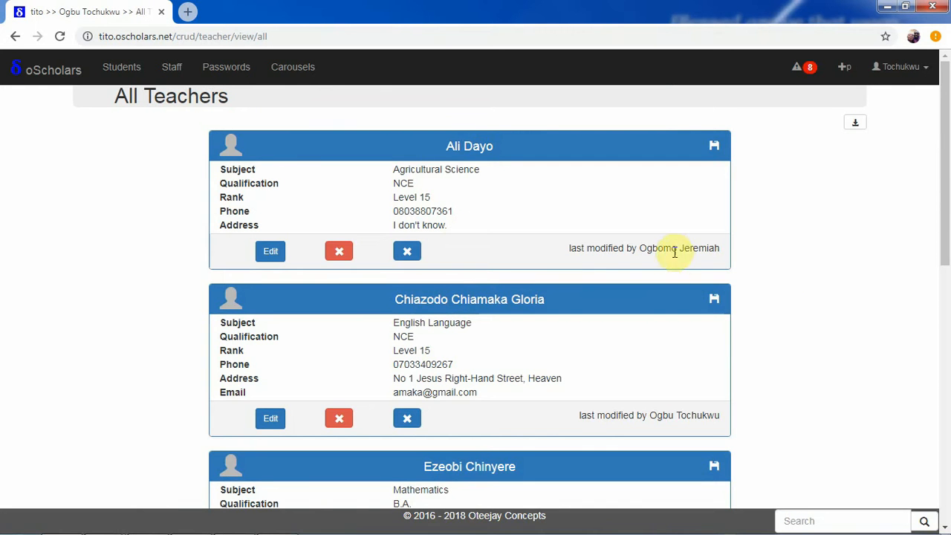
- Find the Level 15 Mathematics teacher's card and open its Update History
drag(948, 174, 944, 442)
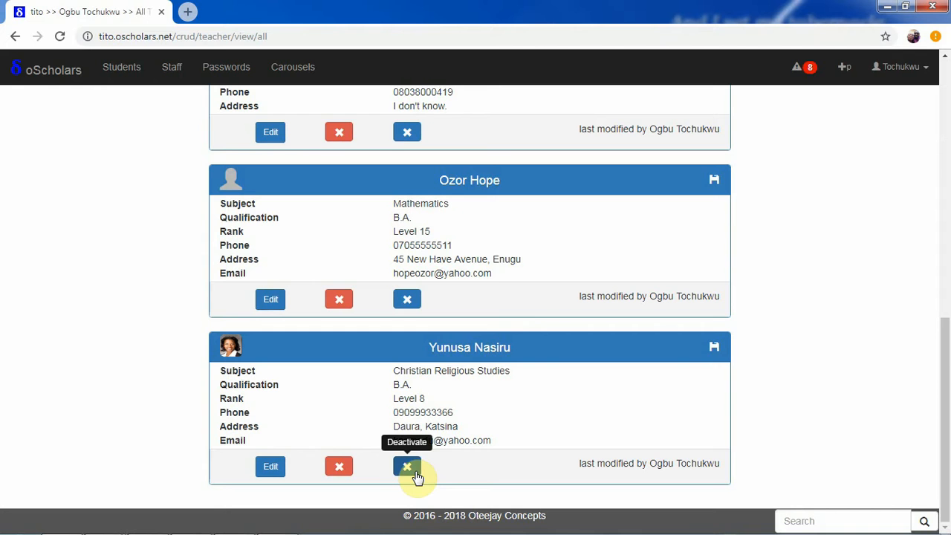
drag(946, 437, 946, 402)
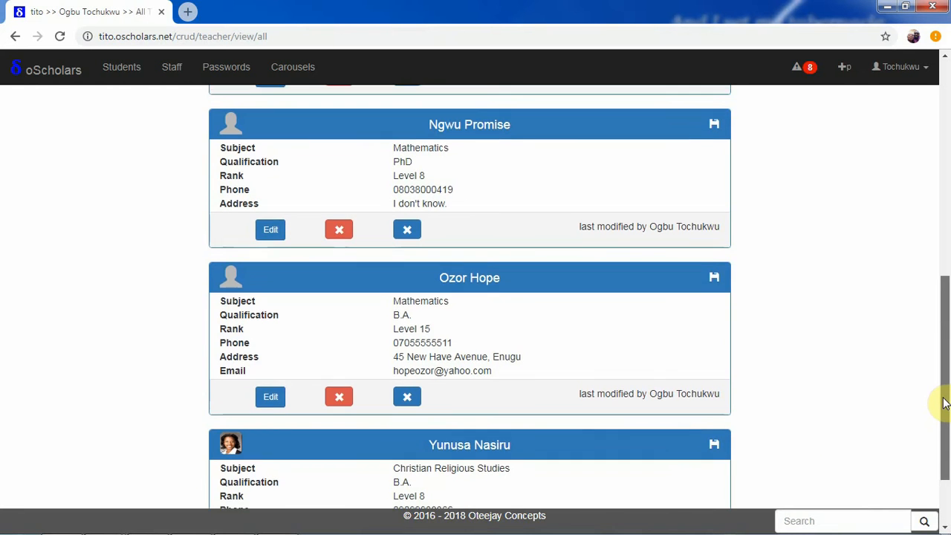
click(712, 280)
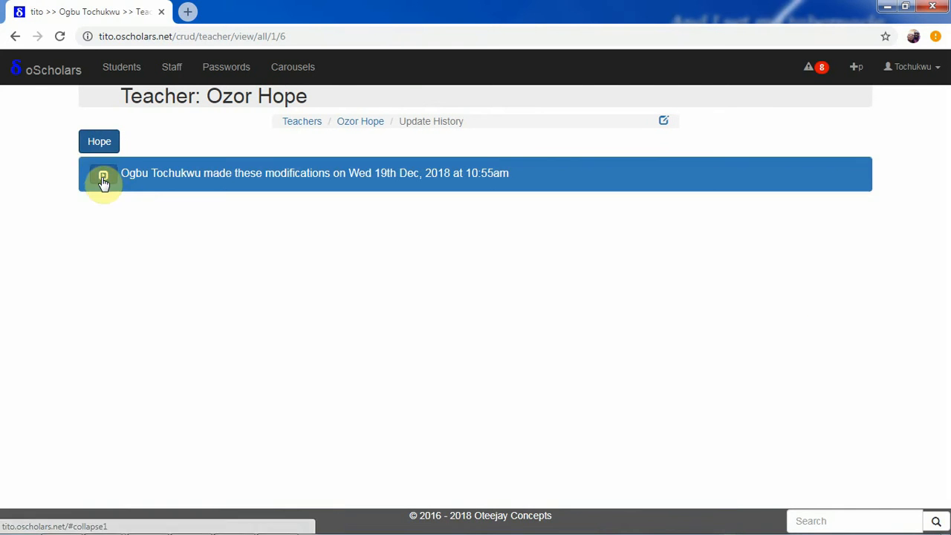
- Expand and collapse the e-mail change entry, show the teacher's details, then return to the list
click(103, 176)
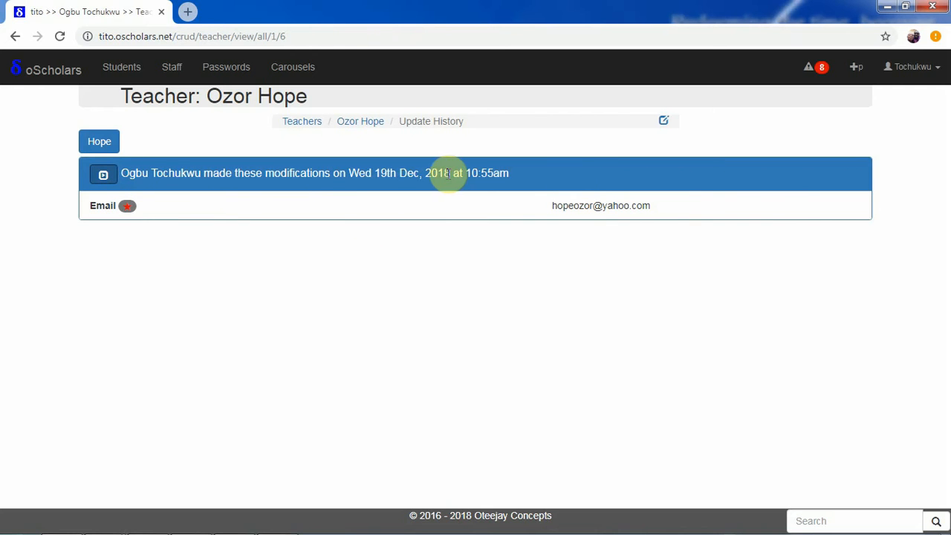
click(103, 177)
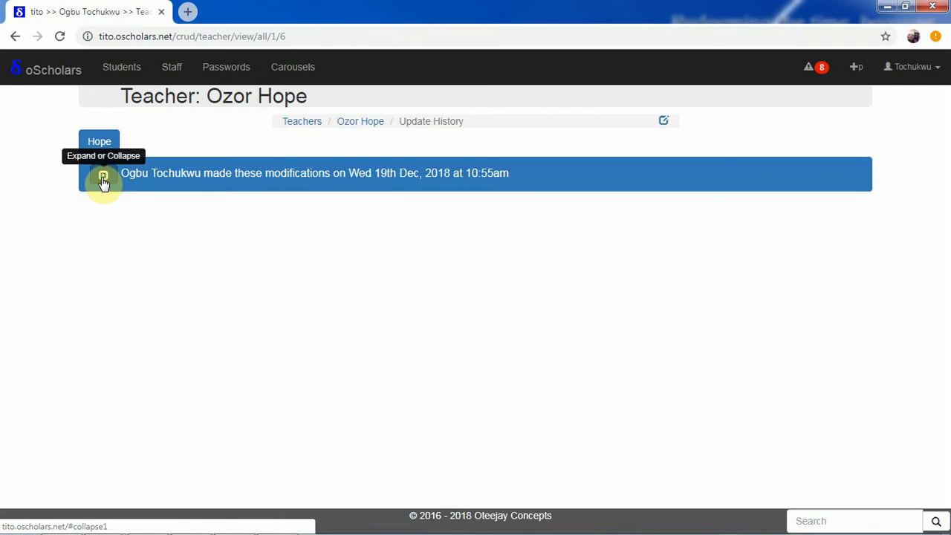
click(102, 147)
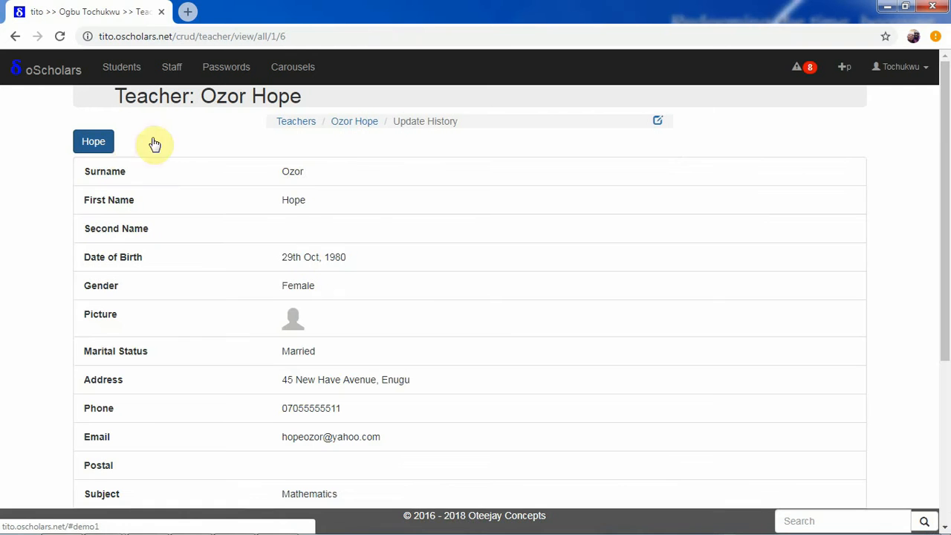
click(299, 122)
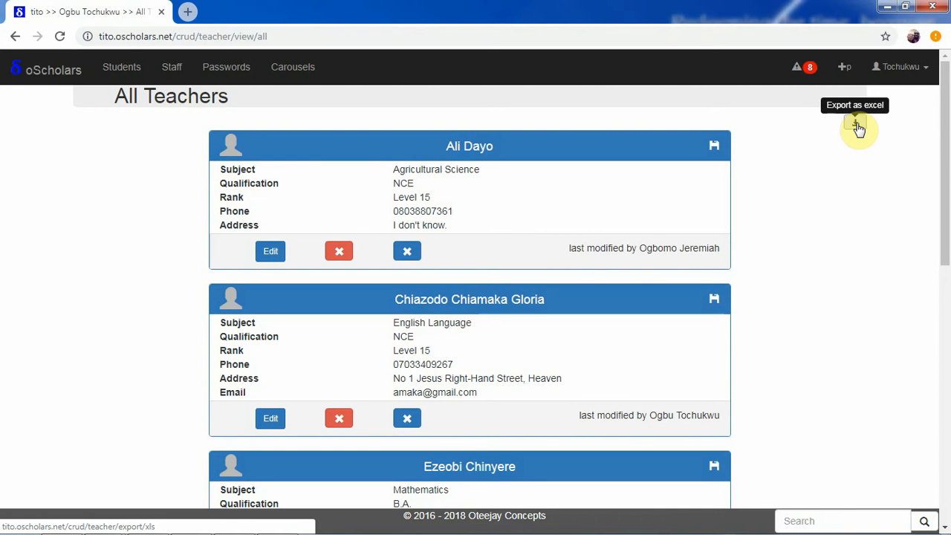
- Return to ICT Admin Home via the logo and start a fresh teacher account
drag(947, 199, 945, 63)
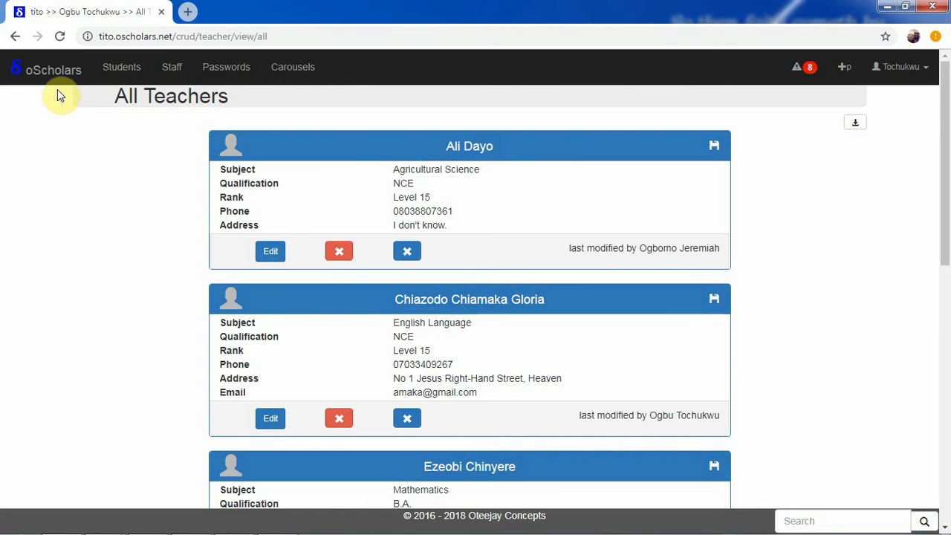
click(51, 69)
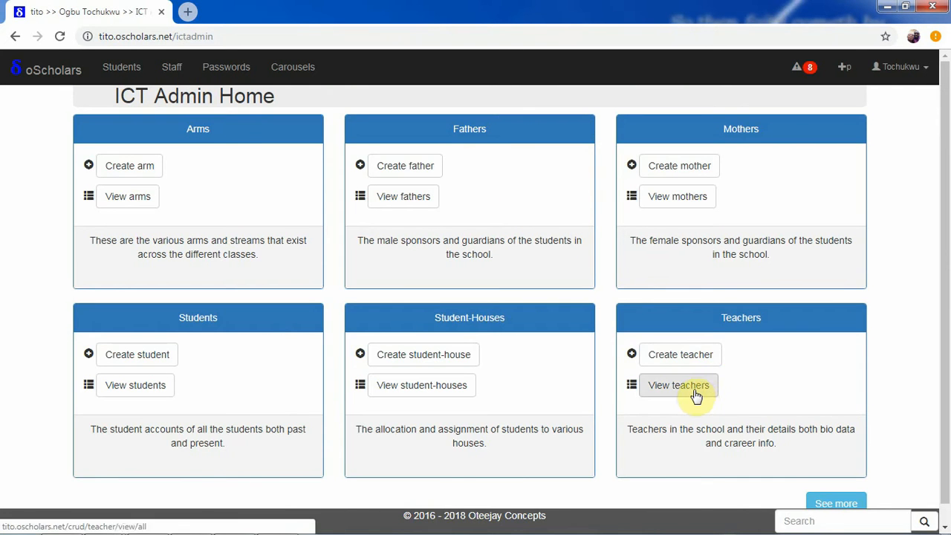
click(689, 355)
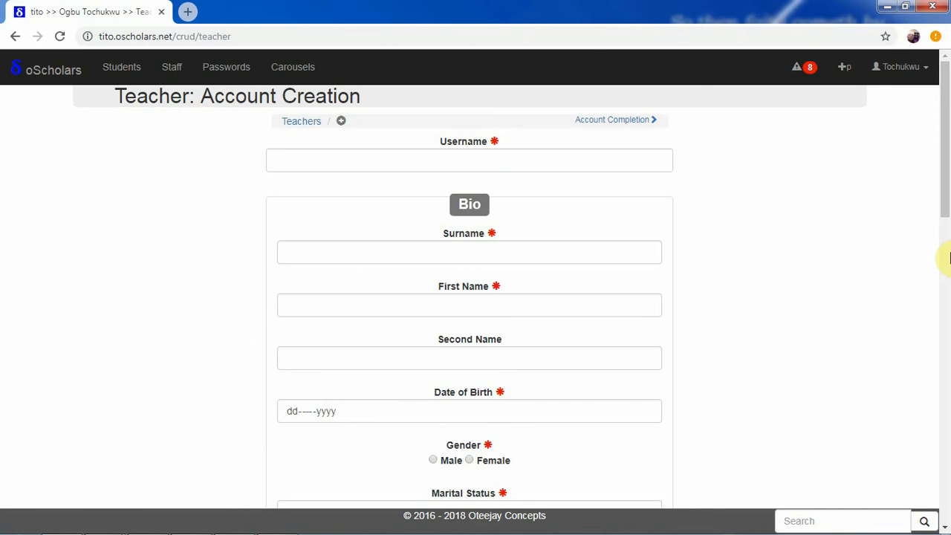
- Show the Excel import panel with its column rules and file upload field below the form
scroll(359, 418, down, 10)
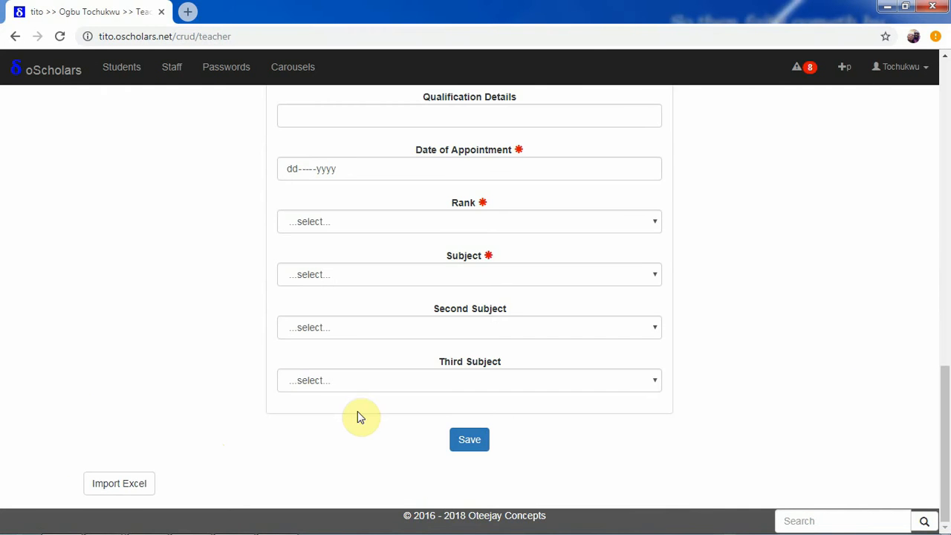
click(128, 483)
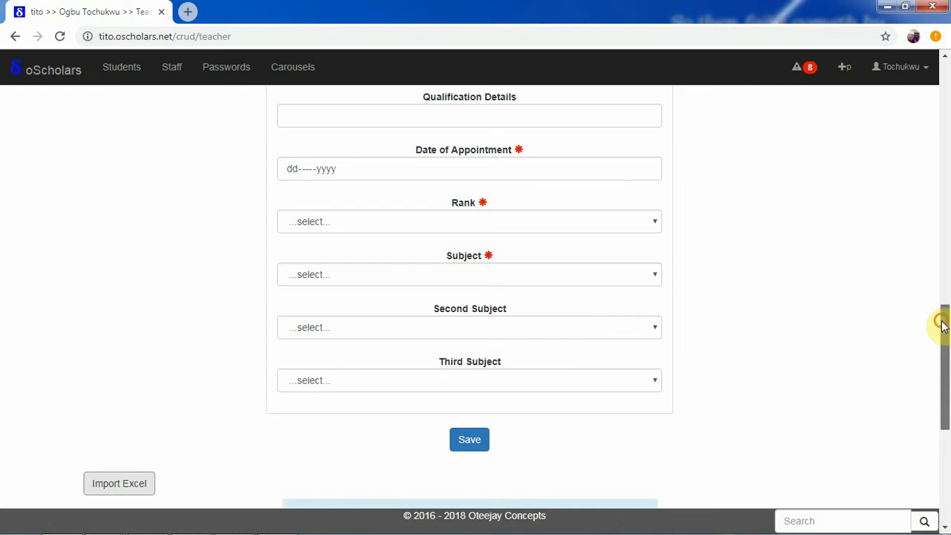
drag(945, 331, 947, 428)
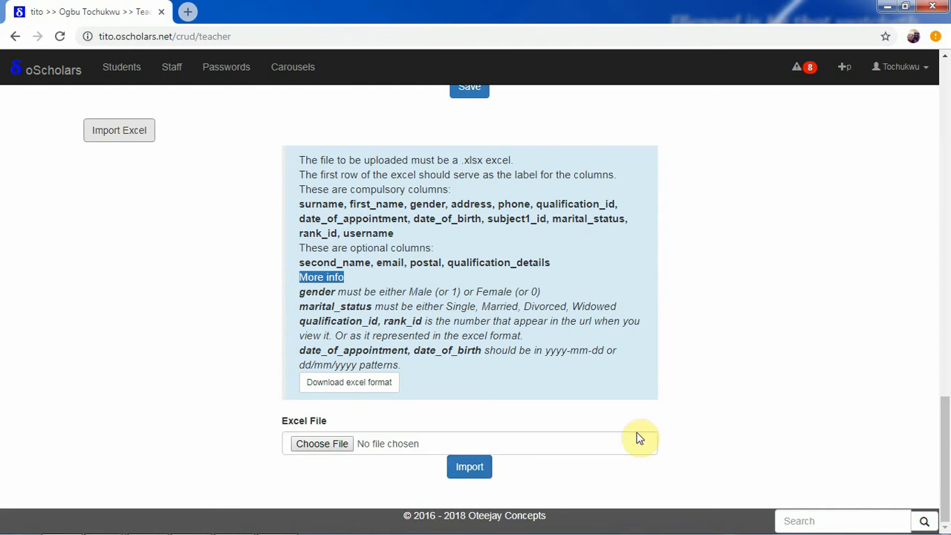
- Save the teacher template 20181219_105755_excel_format_teachers and show it in its folder
click(354, 385)
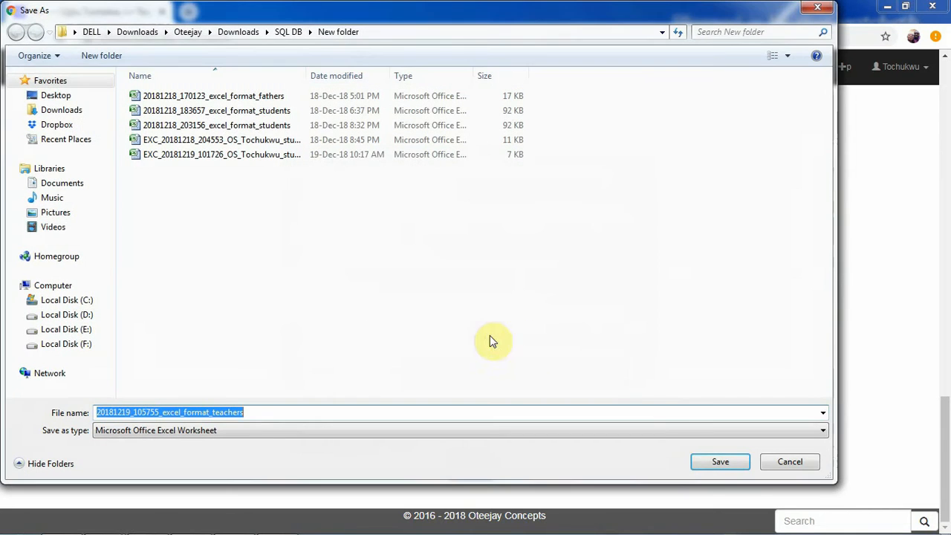
click(718, 462)
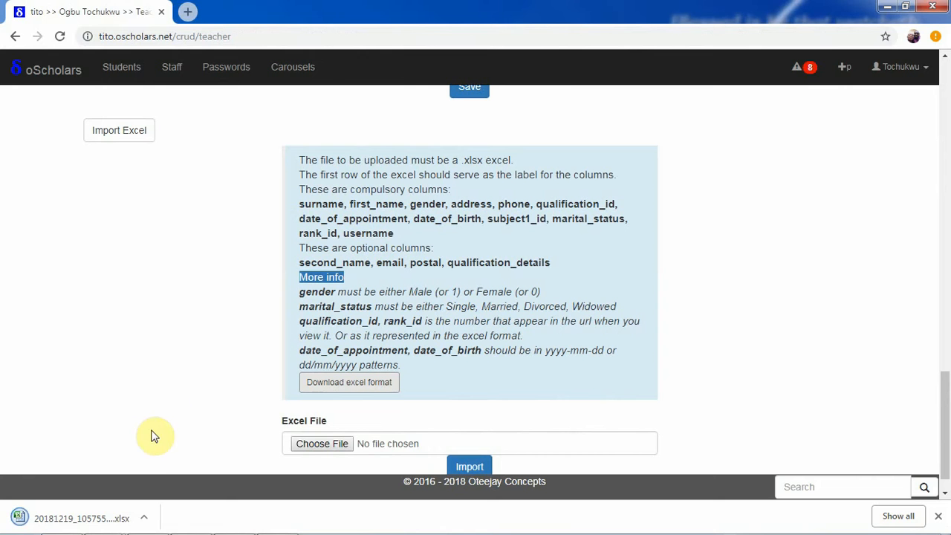
click(146, 520)
click(181, 470)
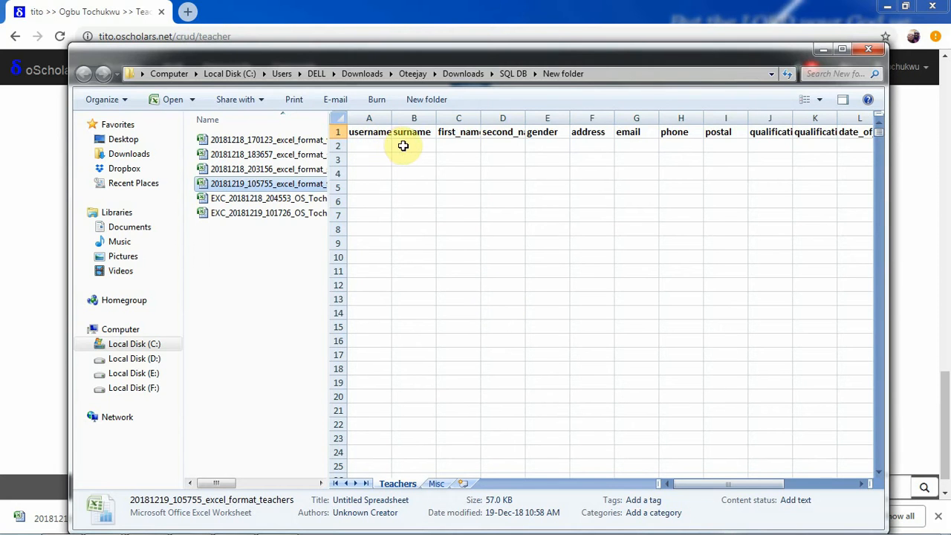
- Inspect the template's row-2 columns, including the gender Male/Female choices, address and phone
click(365, 145)
click(411, 145)
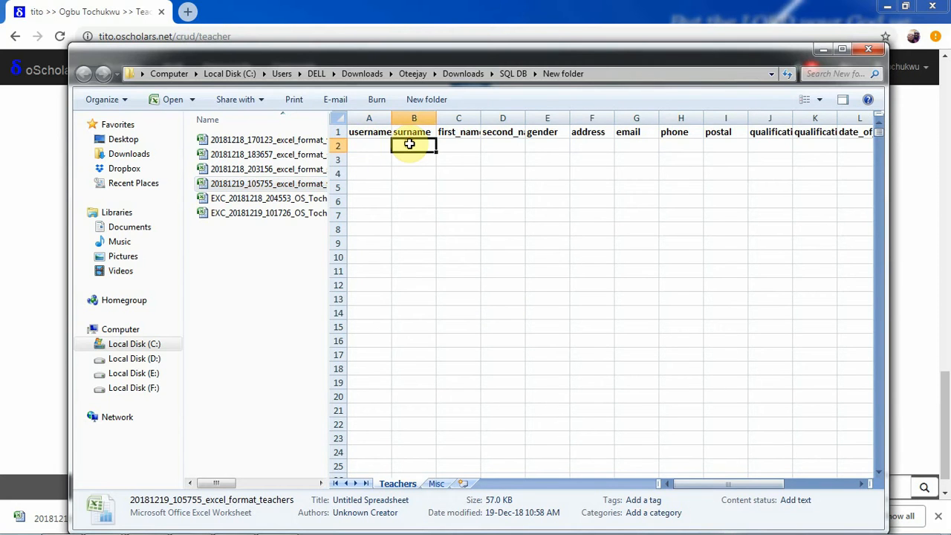
click(460, 145)
click(503, 144)
click(537, 145)
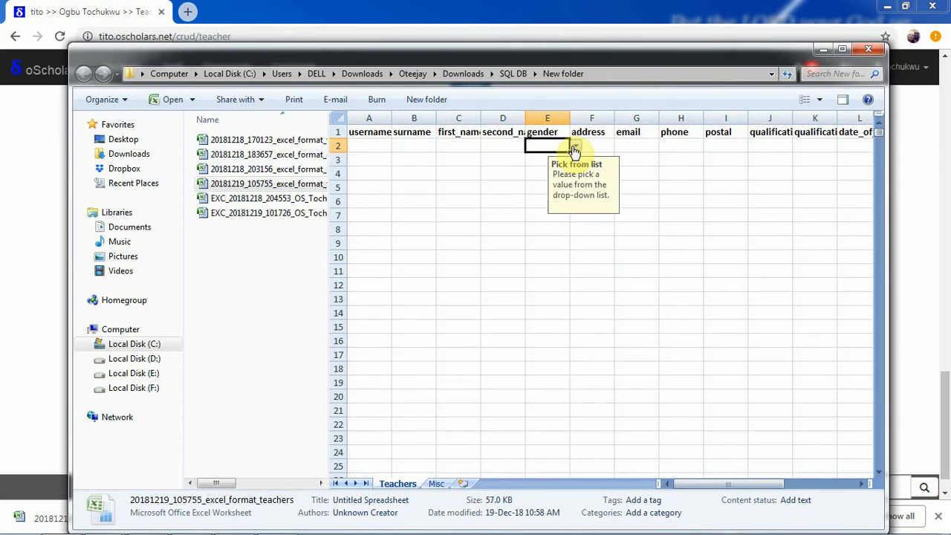
click(576, 151)
click(598, 147)
click(610, 144)
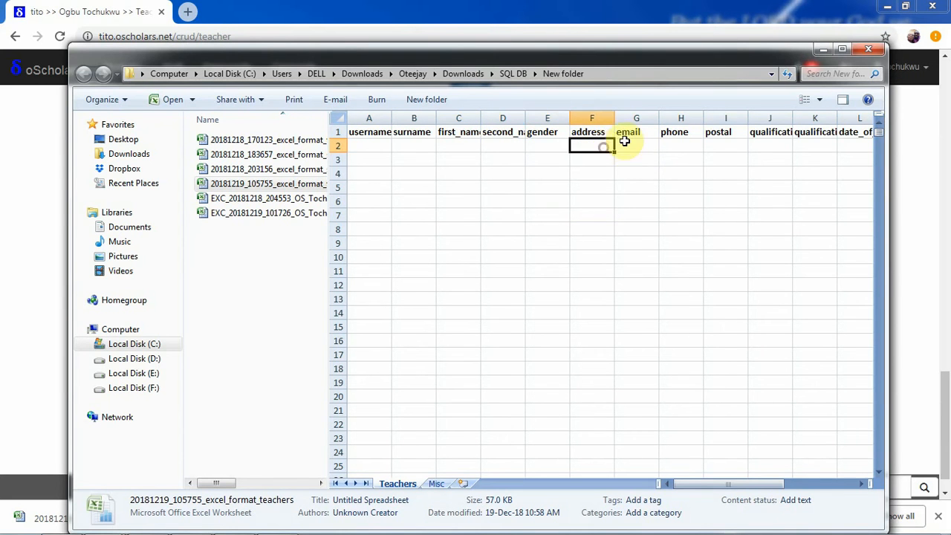
click(682, 144)
- Check the subject1, subject2 and rank_id pick-lists, then minimize the Explorer window
drag(735, 485, 798, 482)
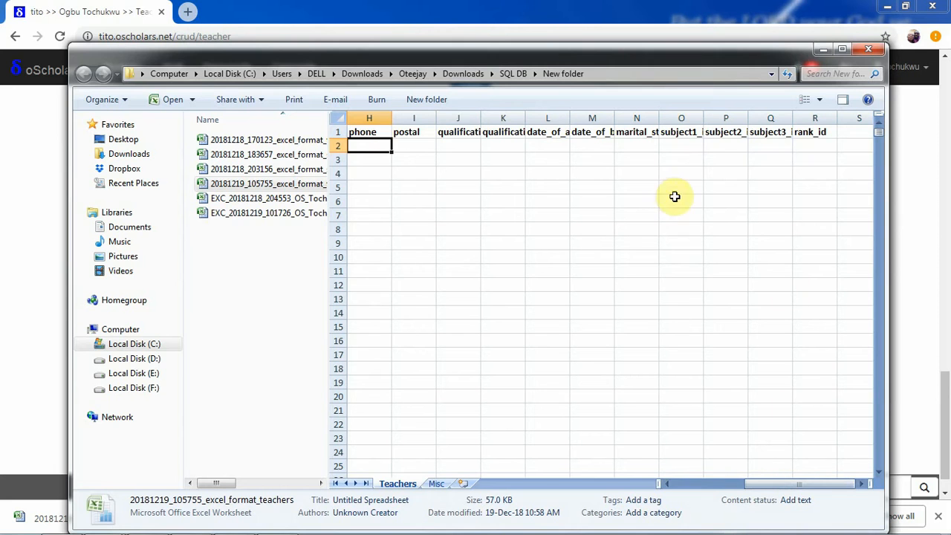
click(688, 145)
click(710, 146)
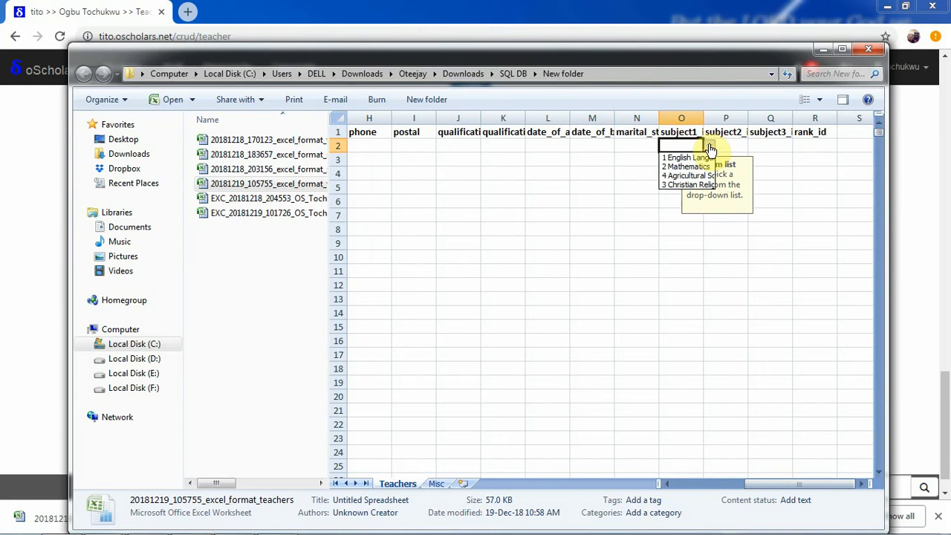
click(726, 145)
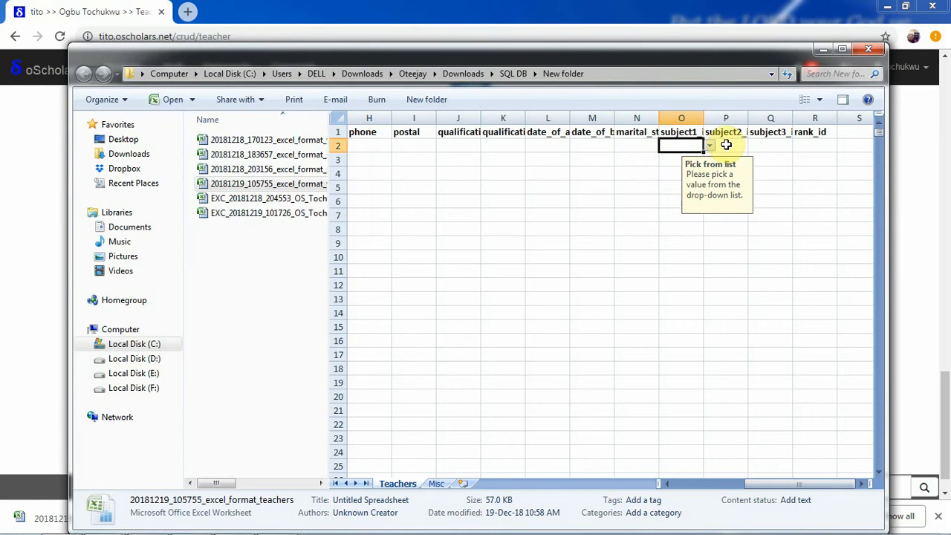
click(726, 145)
click(750, 146)
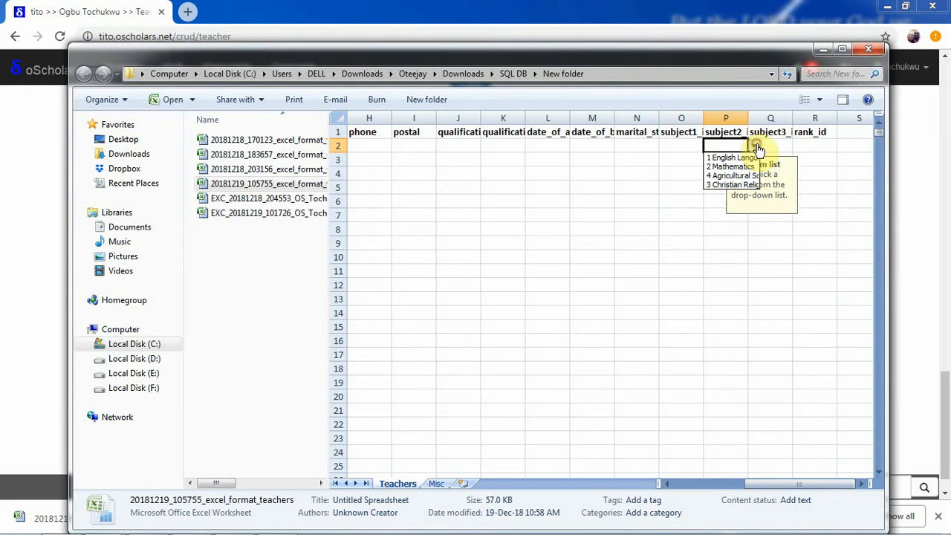
click(818, 147)
click(843, 146)
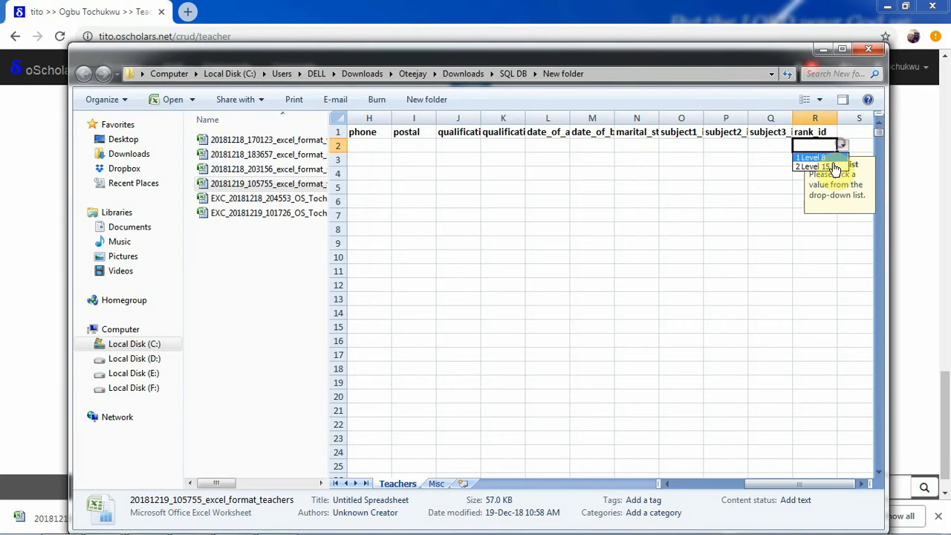
click(697, 221)
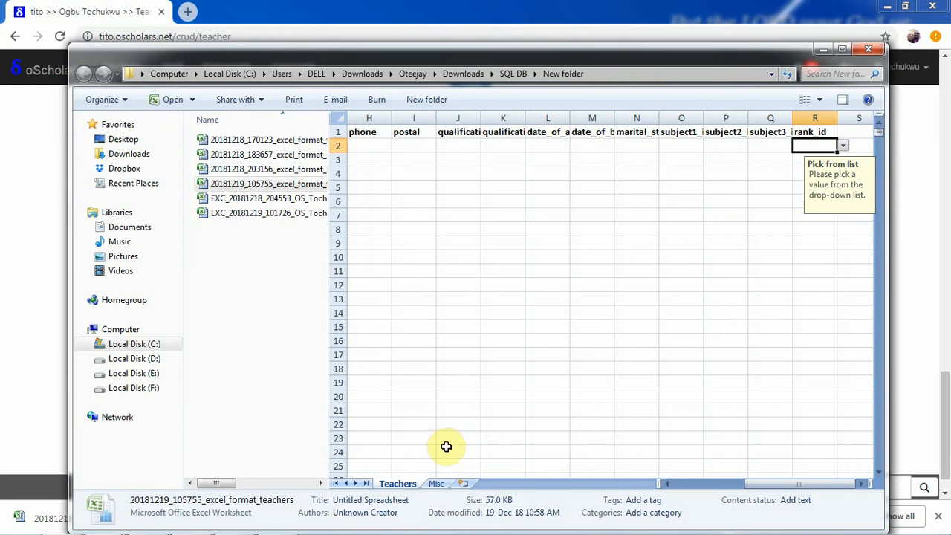
click(821, 48)
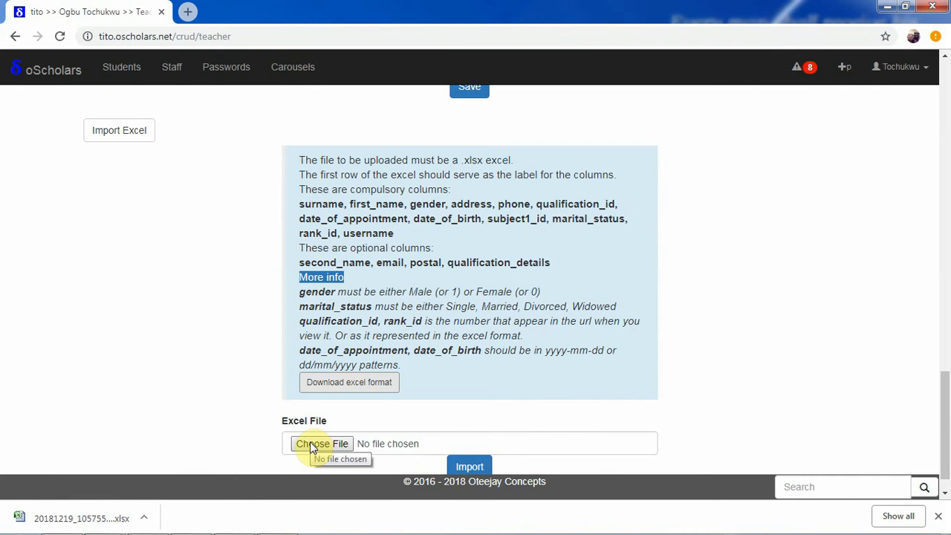
- Attach 20181219_105755_excel_format_teachers as the Excel import file
click(310, 444)
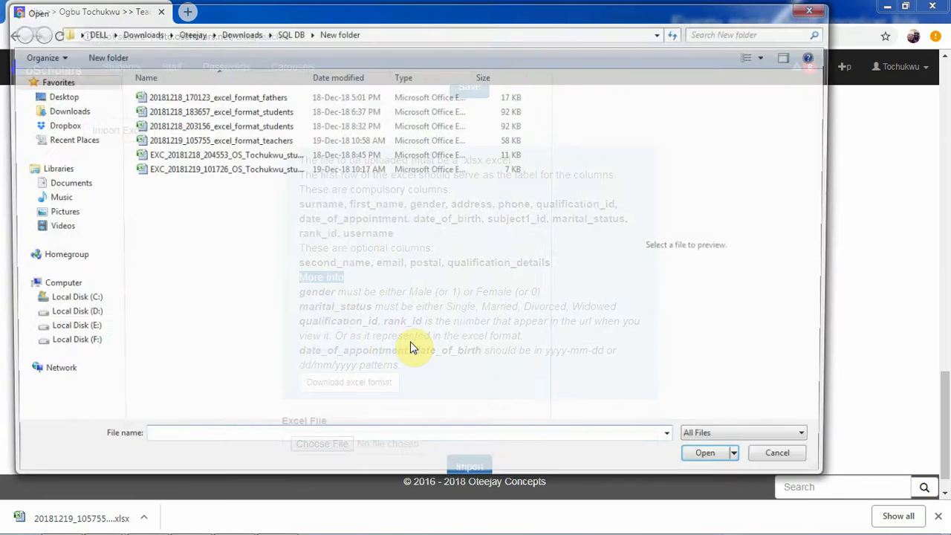
click(296, 140)
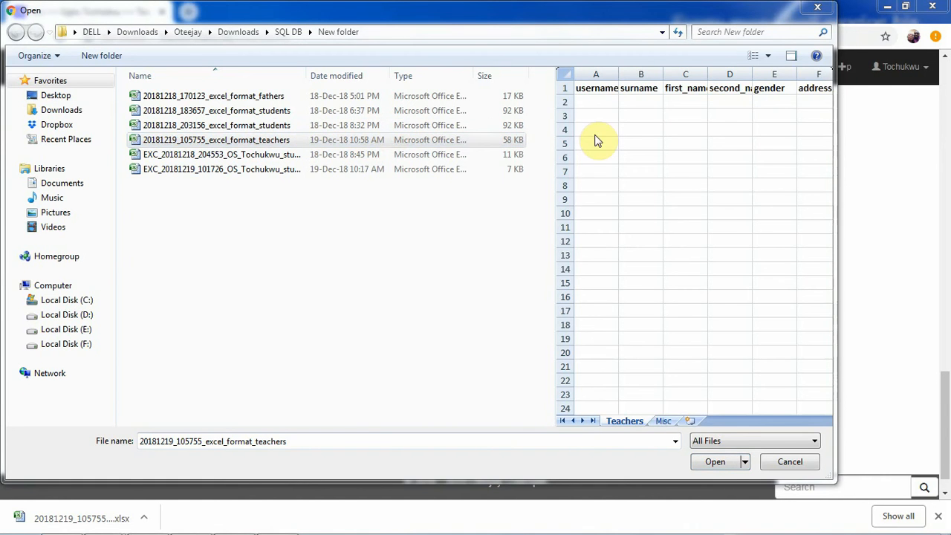
click(716, 462)
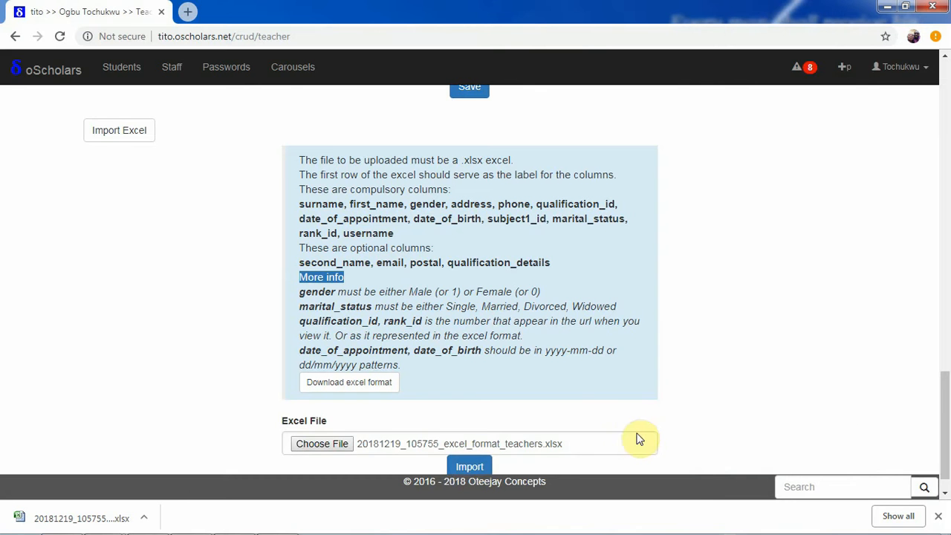
- Dismiss the downloads bar and collapse the Excel import panel
click(940, 519)
scroll(945, 401, up, 3)
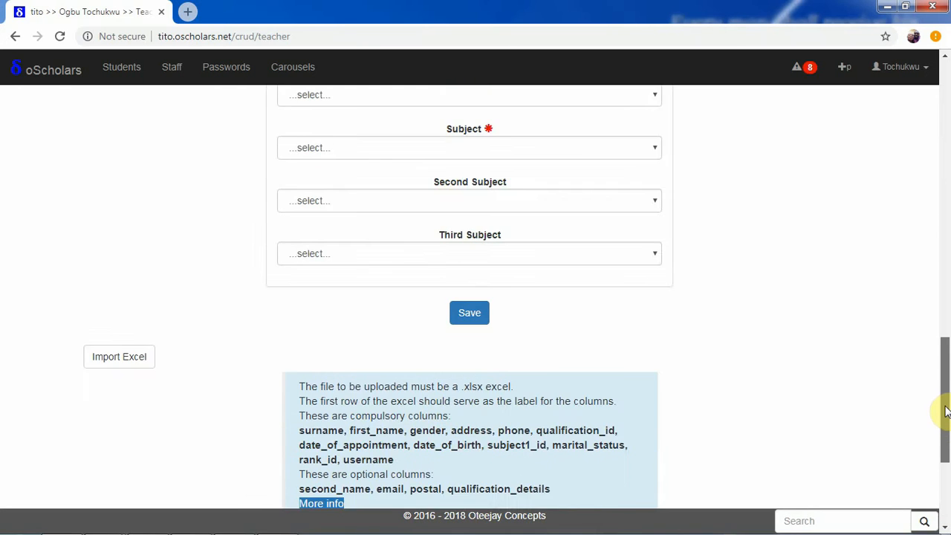
click(133, 416)
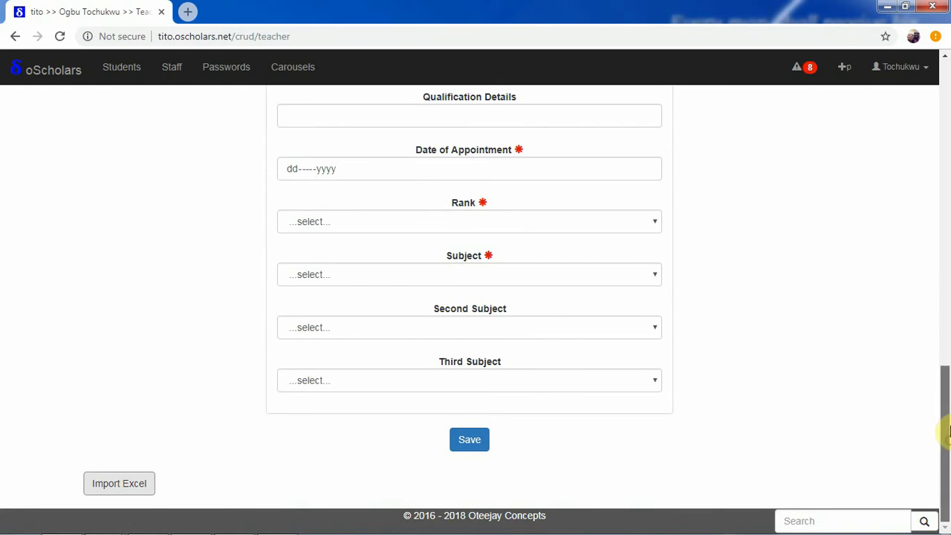
drag(941, 431, 934, 74)
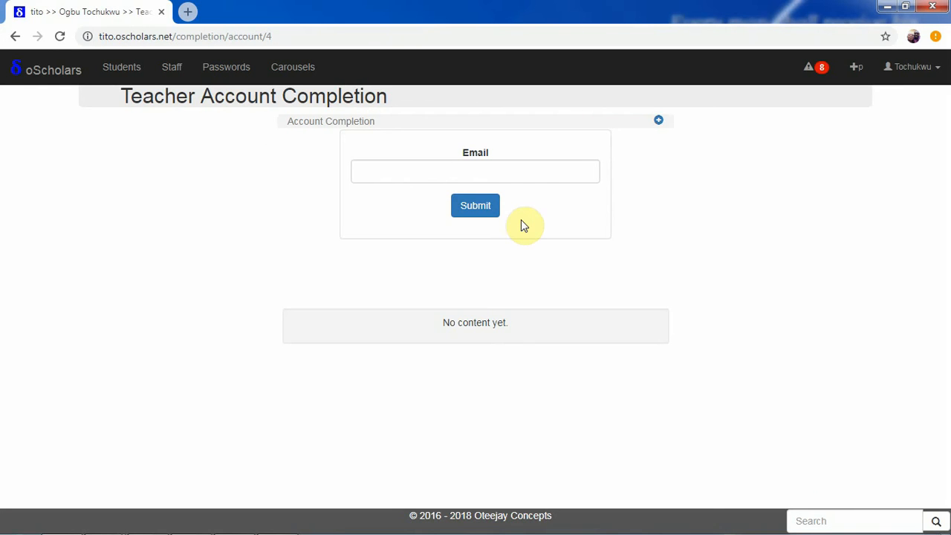
- Submit the teacher's e-mail for an account-completion link, then start a blank new tab
click(499, 168)
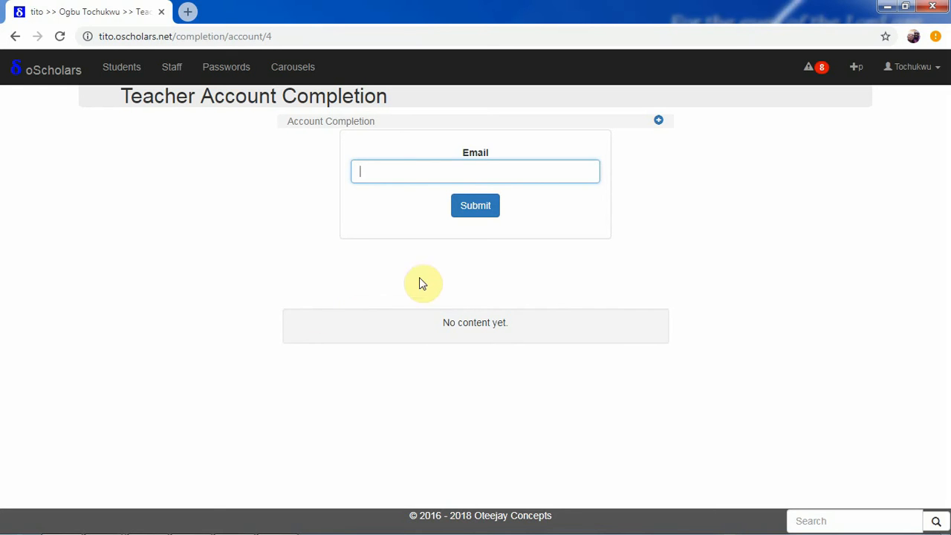
click(390, 174)
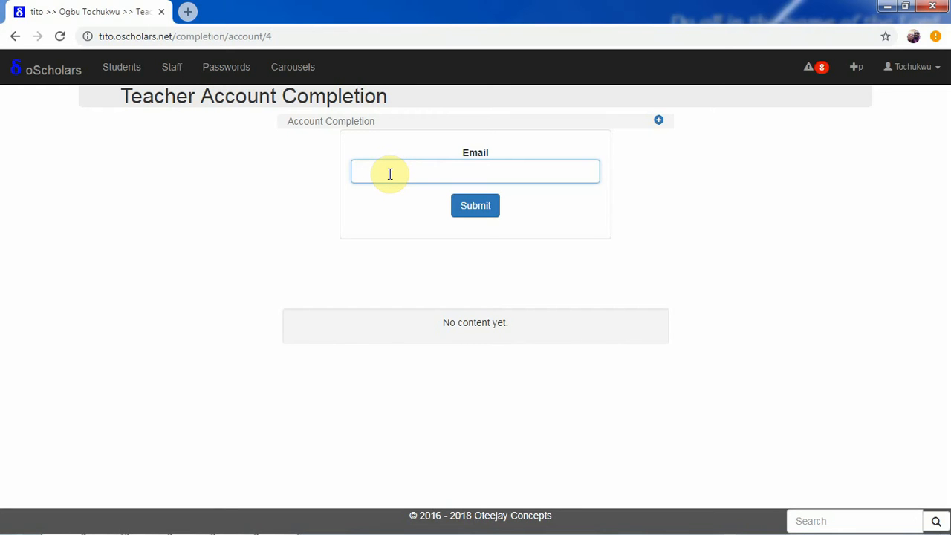
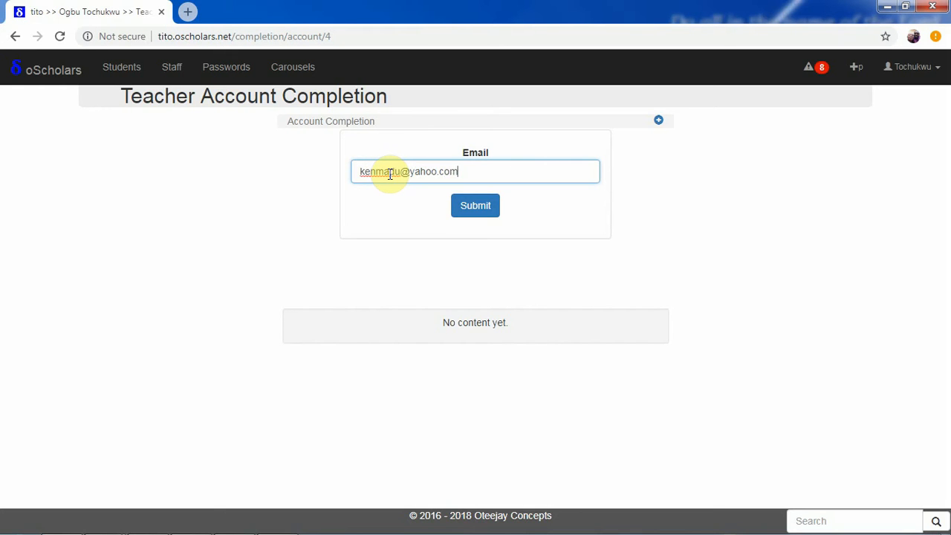
click(478, 211)
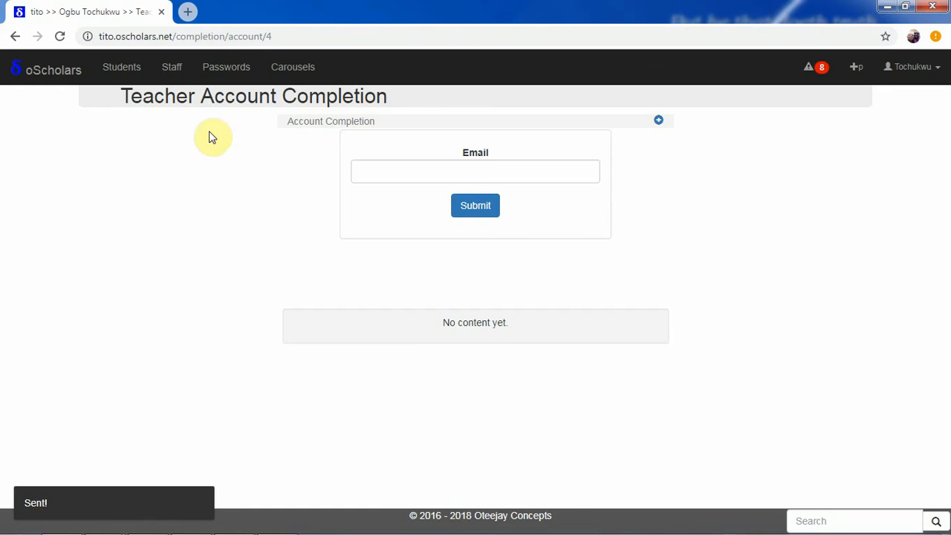
click(187, 11)
click(209, 37)
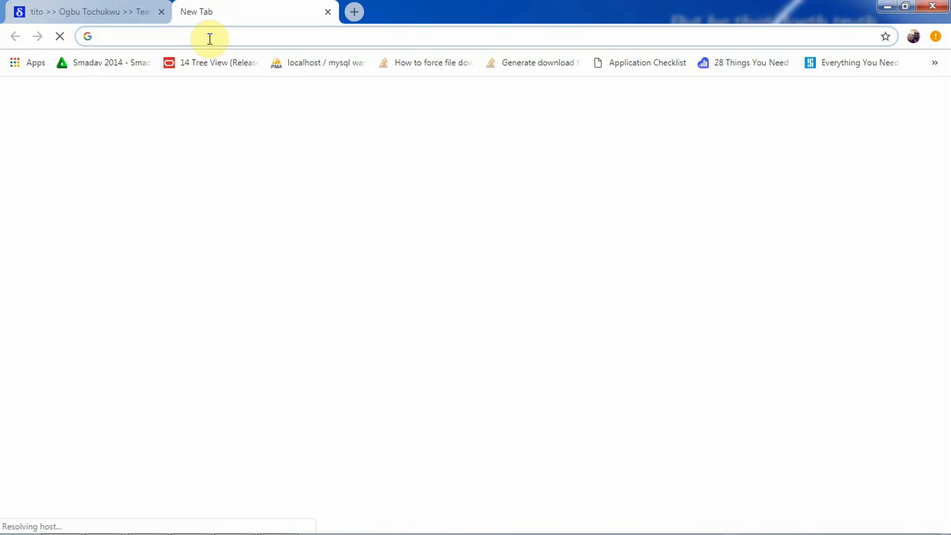
- Load mail.yahoo.com, open the TITO 'Teacher Account Creation' e-mail and follow its link
text(yah)
key(BackSpace)
key(BackSpace)
key(BackSpace)
text(mai)
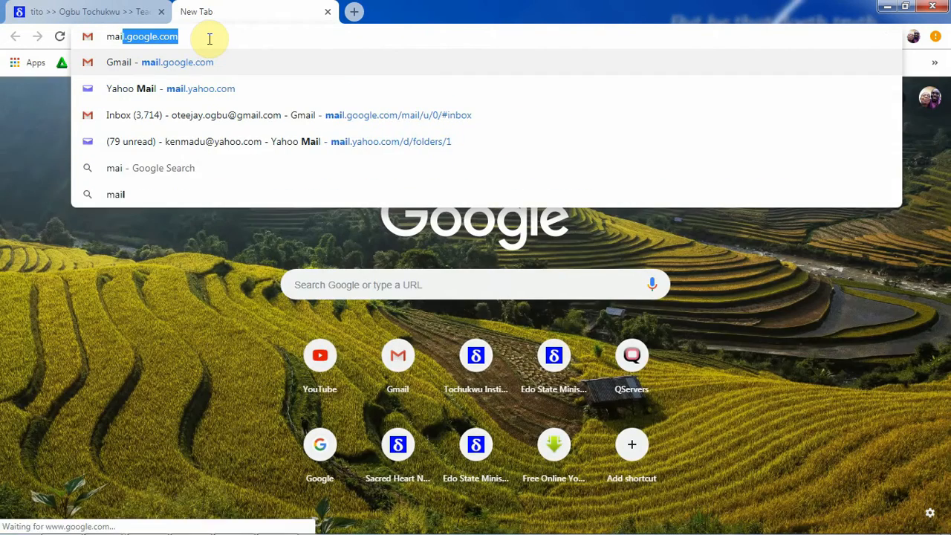
text(l.y)
key(Return)
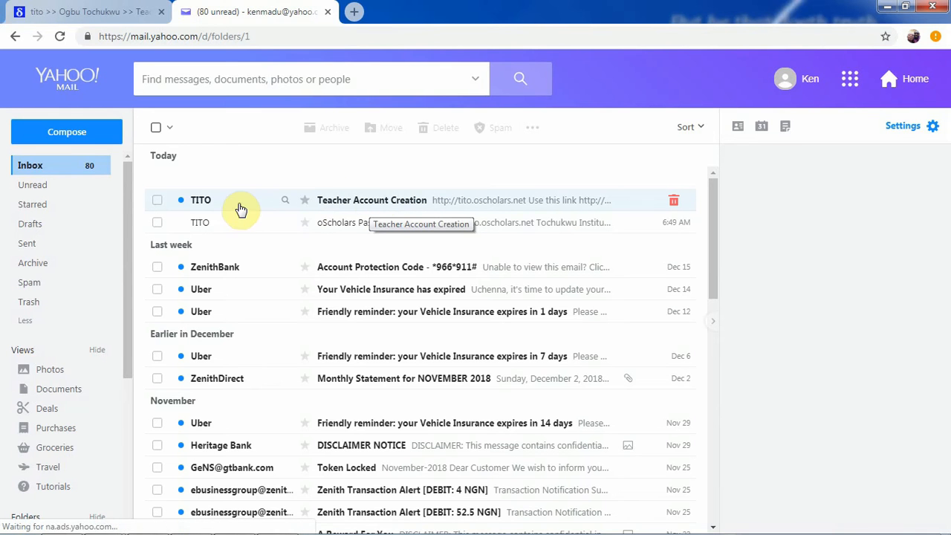
click(386, 205)
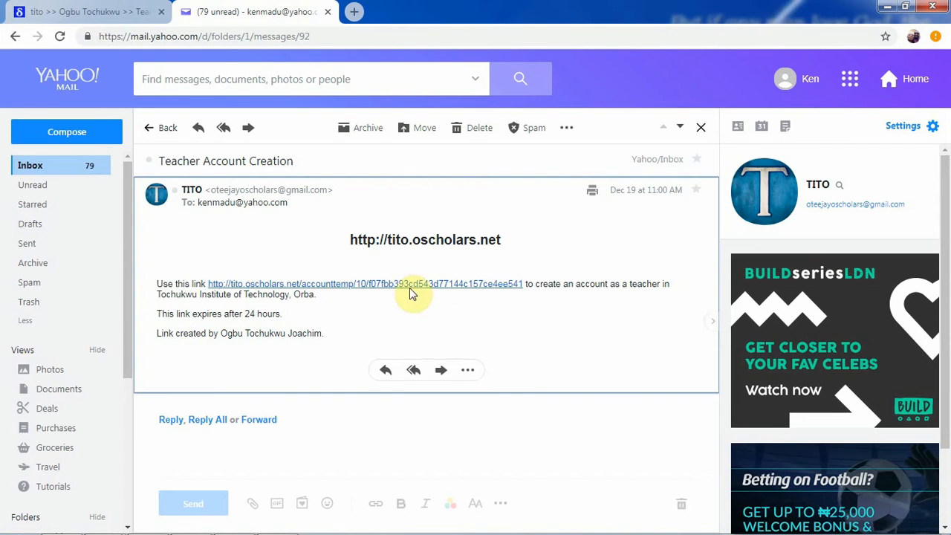
click(379, 291)
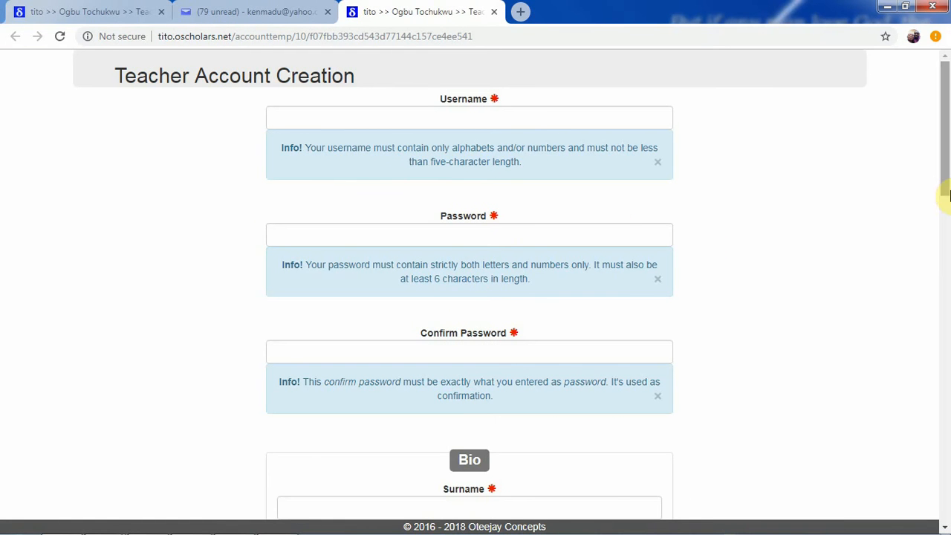
- Enter the teacher's e-mail as username, then type and confirm the account password
drag(945, 206, 928, 144)
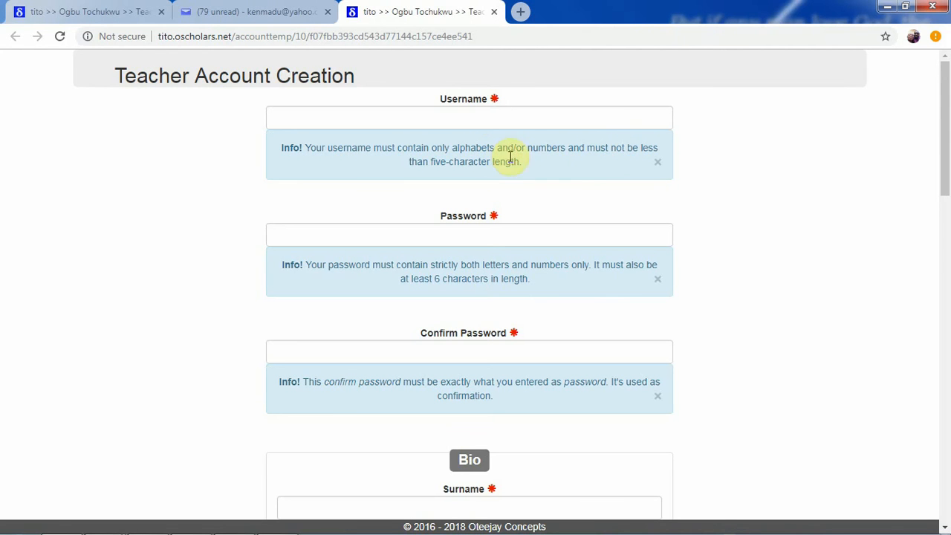
click(489, 115)
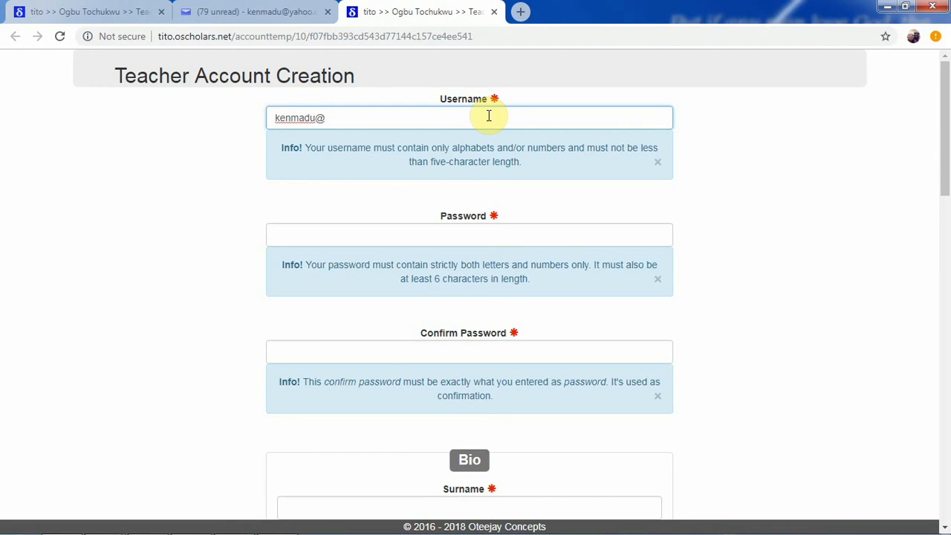
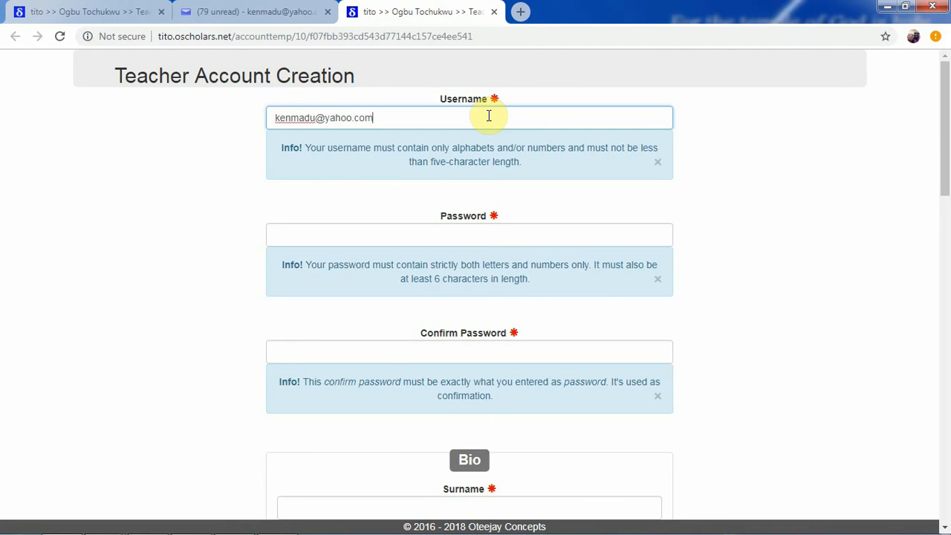
click(455, 233)
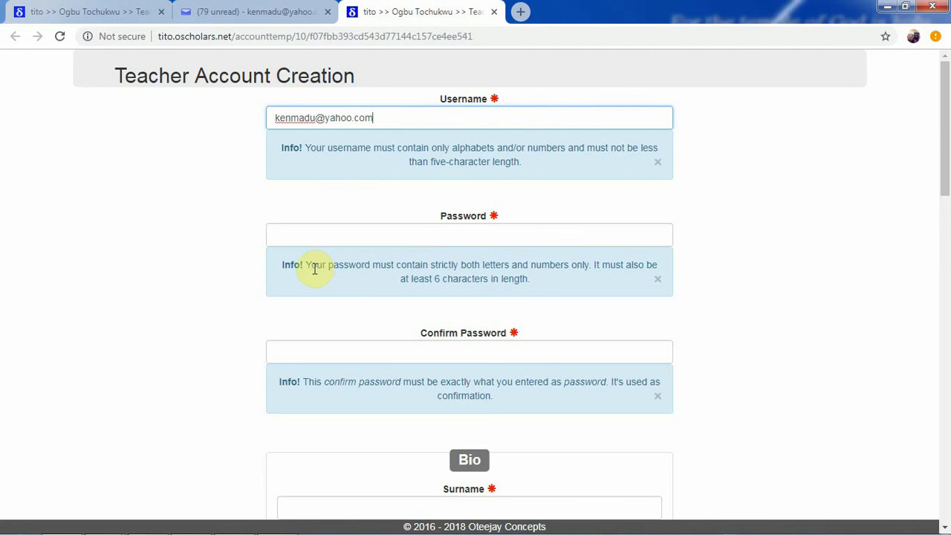
key(Tab)
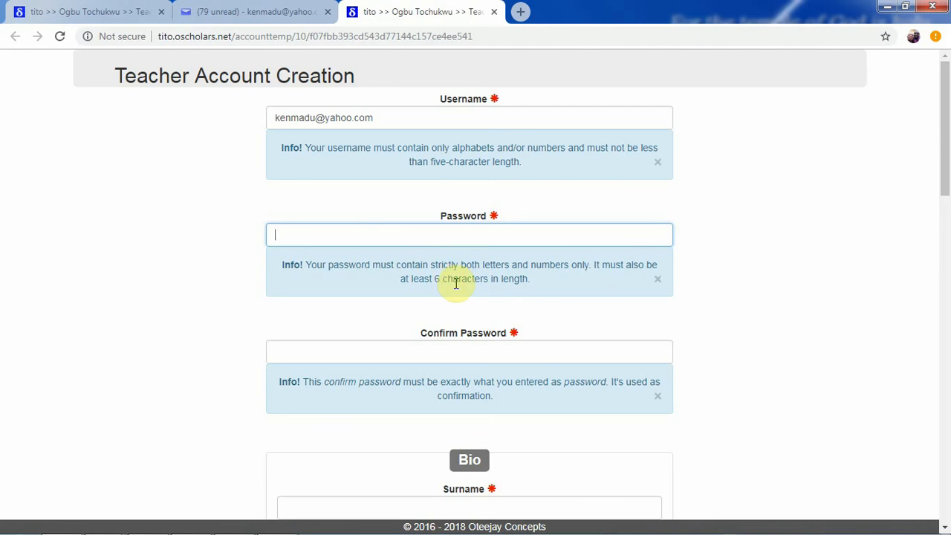
click(478, 233)
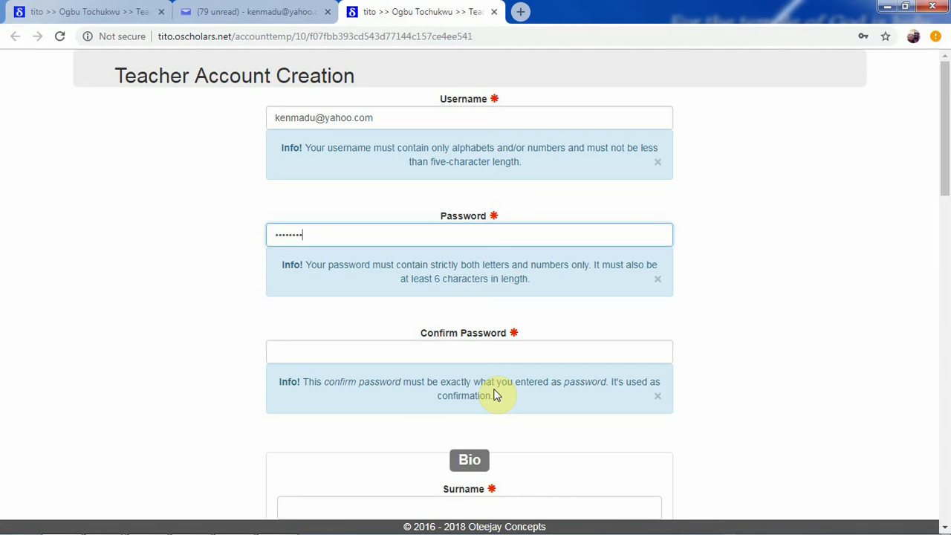
click(431, 348)
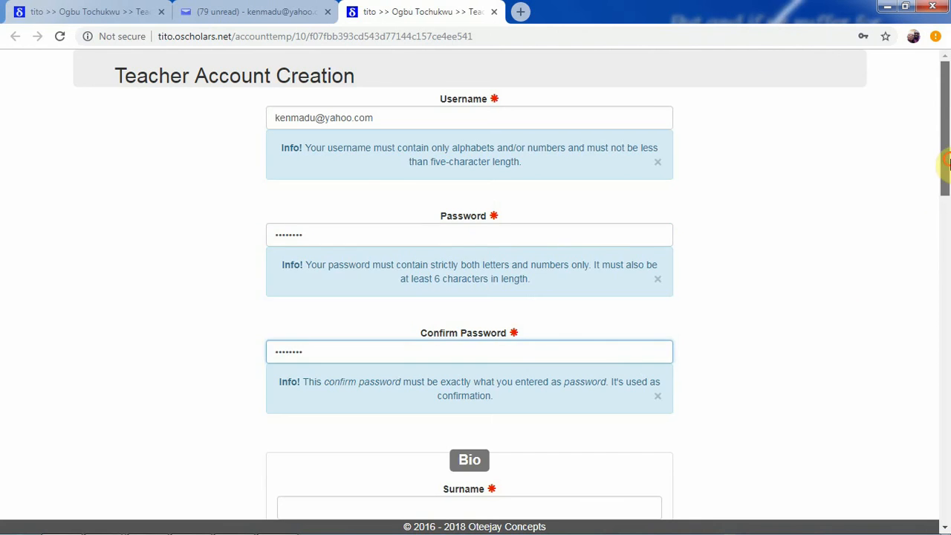
scroll(938, 283, down, 3)
scroll(934, 287, down, 3)
scroll(929, 272, up, 1)
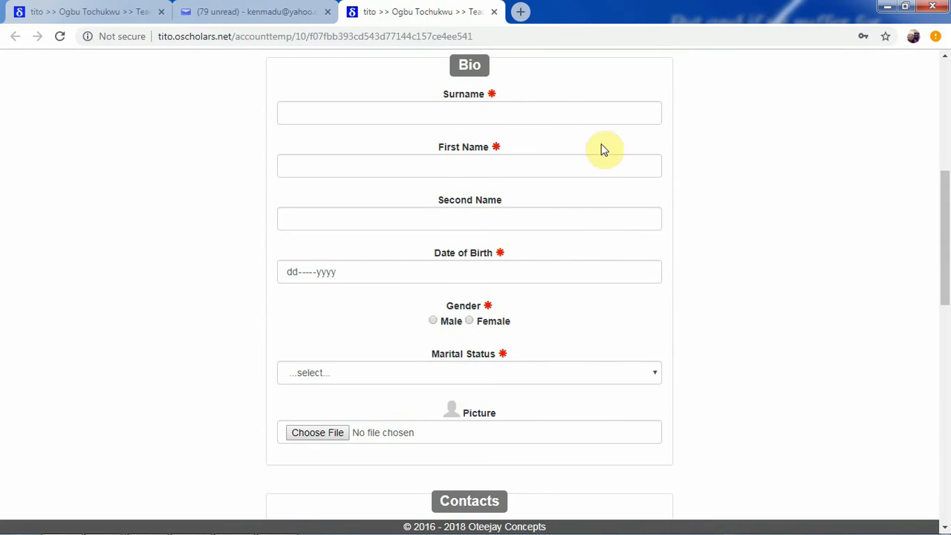
click(567, 121)
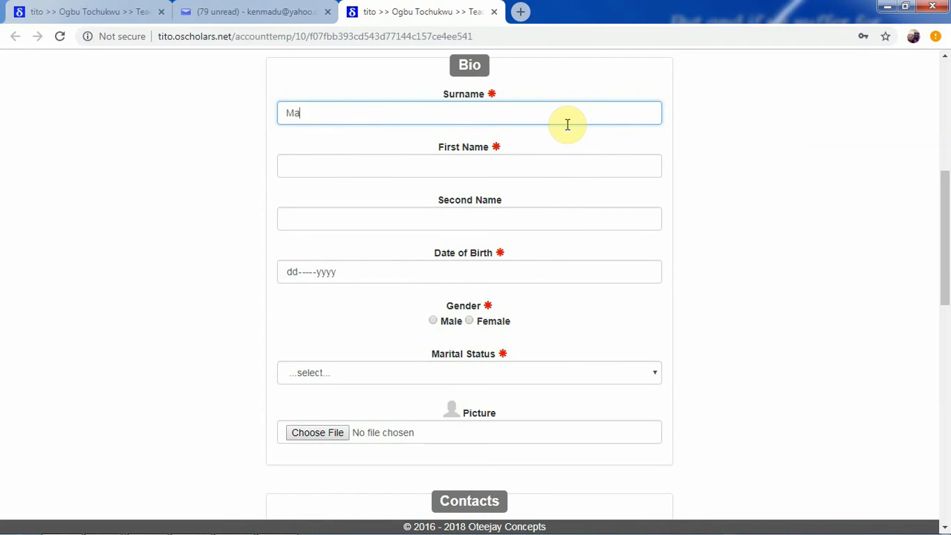
click(553, 160)
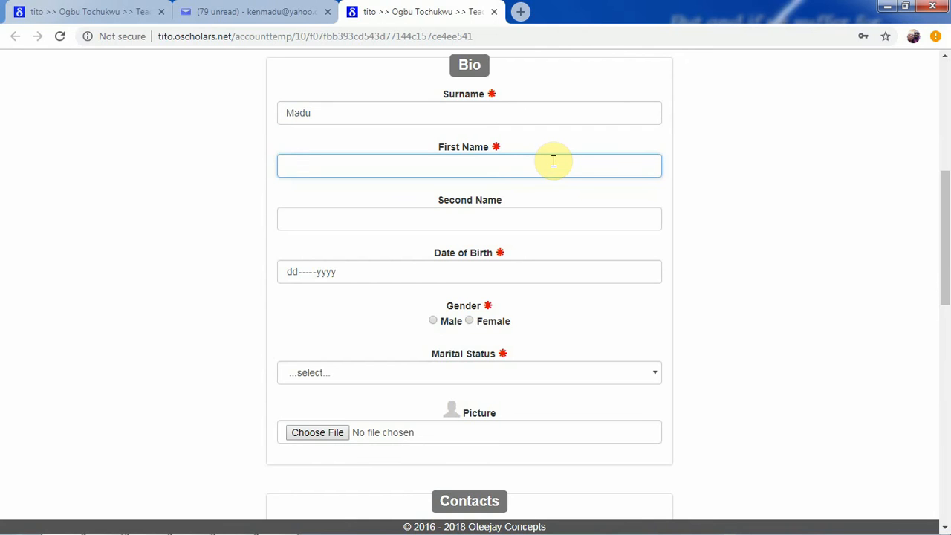
click(524, 219)
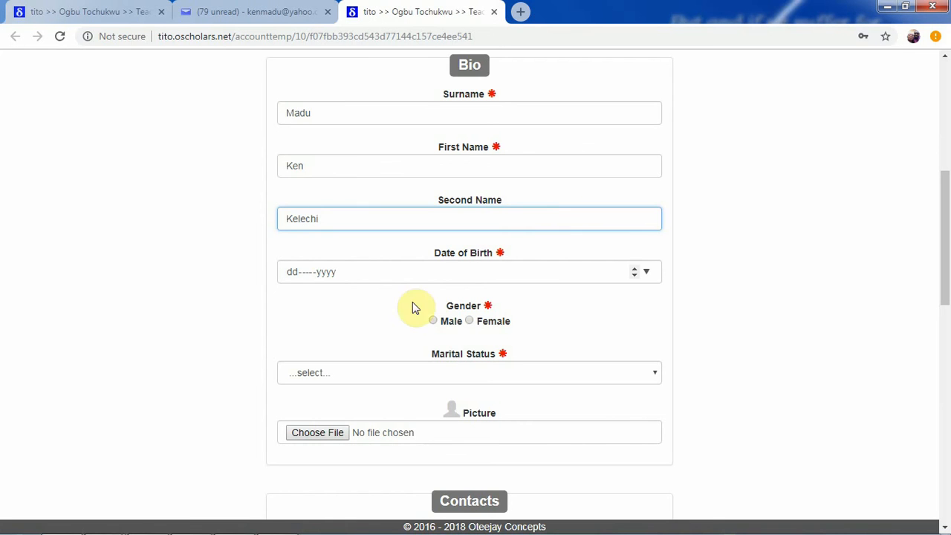
click(646, 272)
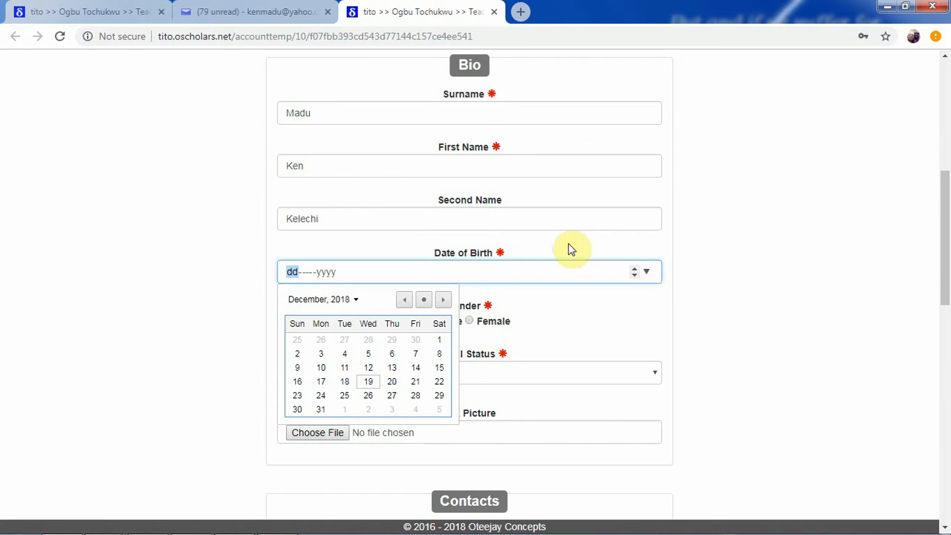
click(355, 300)
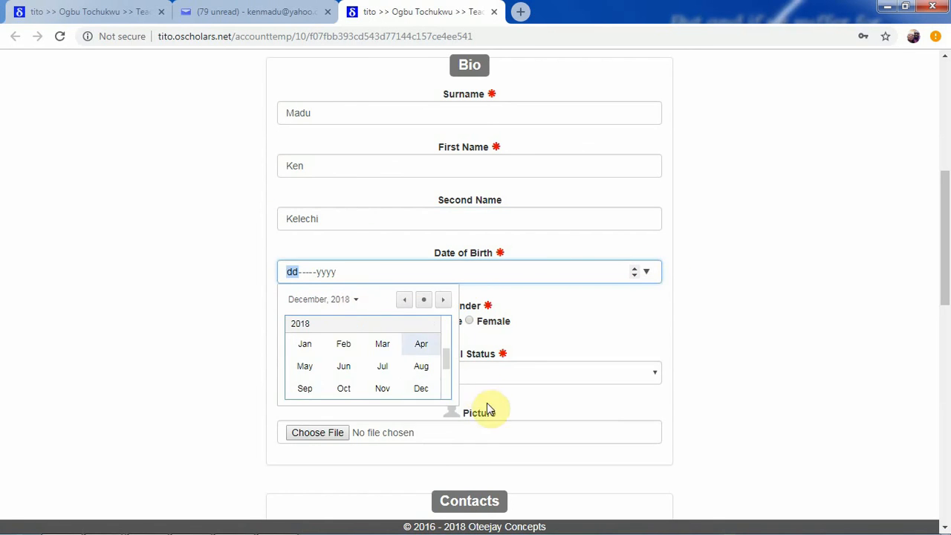
mouse_move(446, 361)
mouse_down()
mouse_move(446, 327)
mouse_move(446, 378)
mouse_move(431, 374)
mouse_move(449, 366)
mouse_move(446, 379)
mouse_up()
click(375, 387)
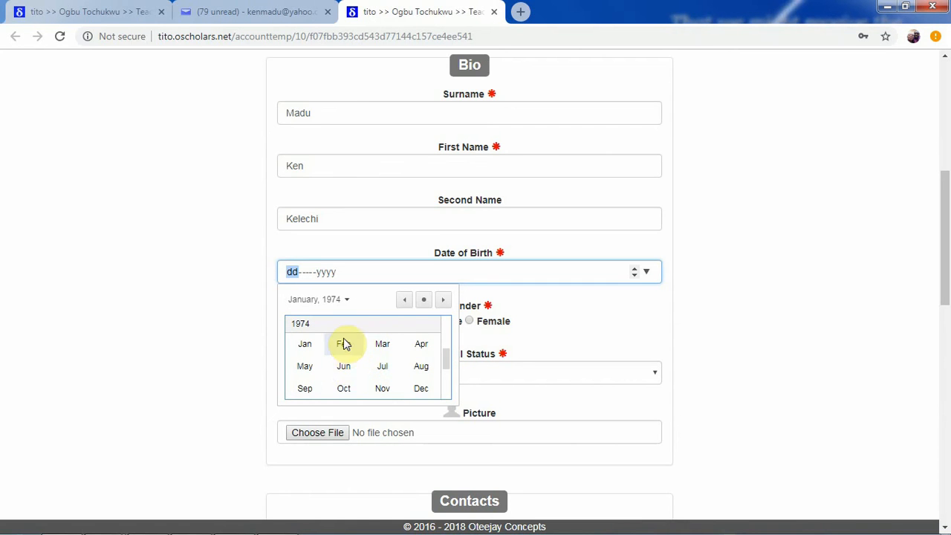
click(343, 343)
click(393, 394)
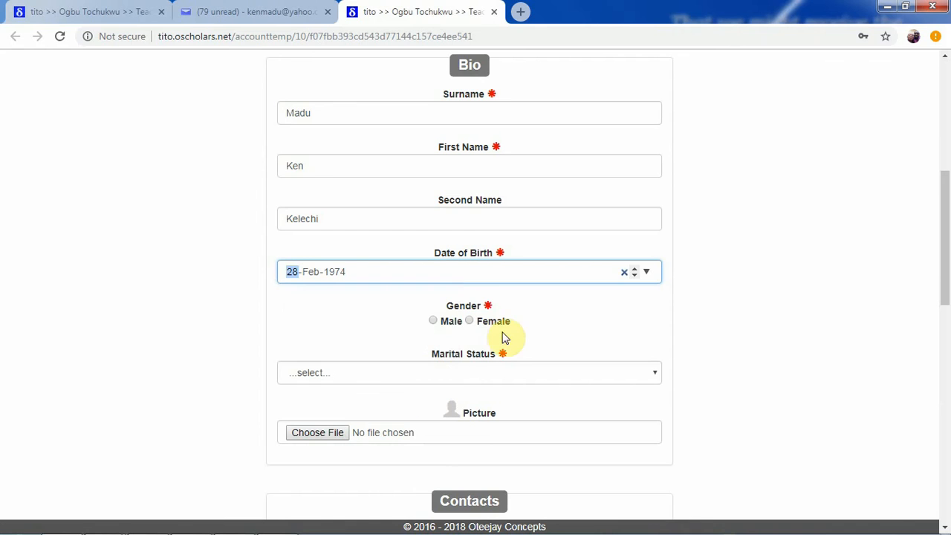
- Set gender to Male and marital status to Divorced
click(454, 325)
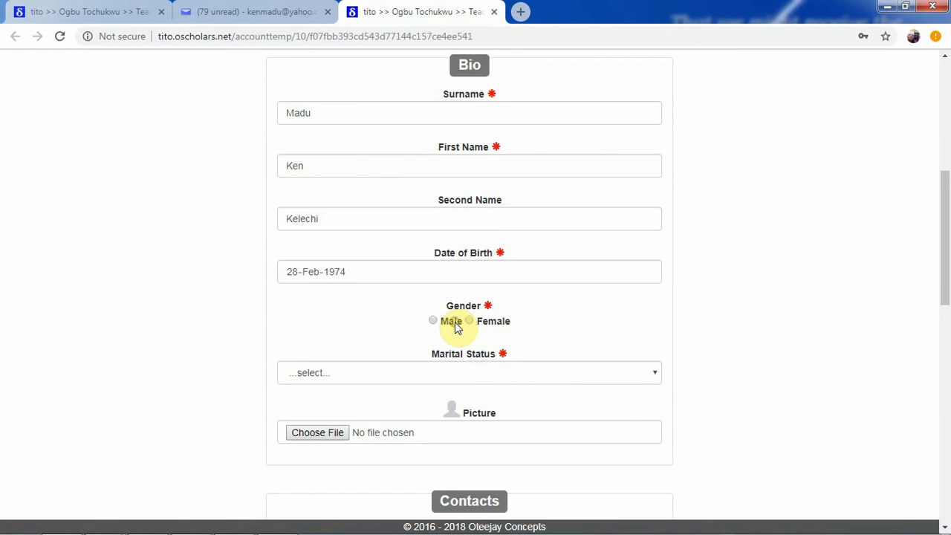
click(532, 375)
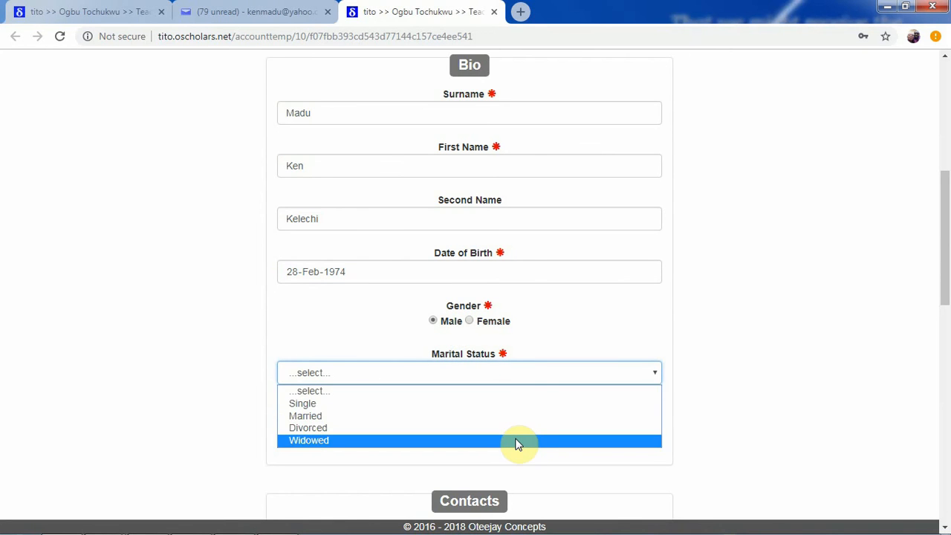
click(513, 429)
drag(946, 236, 941, 325)
click(519, 234)
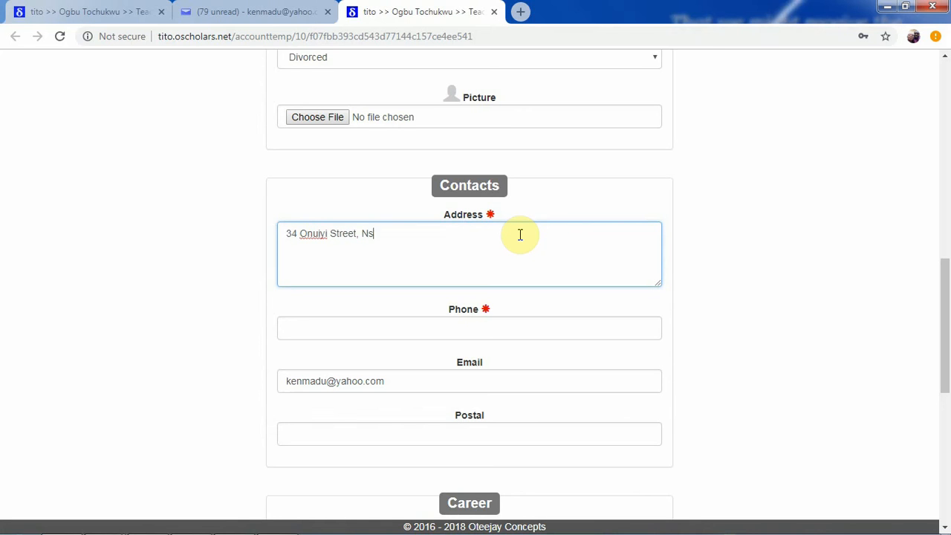
- Fill in the teacher's home address and phone number under Contacts
click(465, 330)
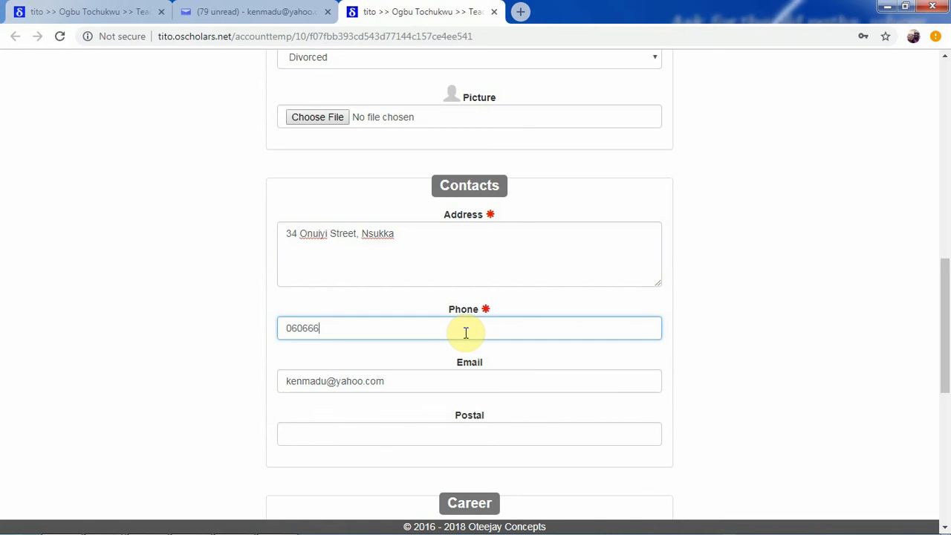
click(455, 380)
drag(946, 320, 944, 394)
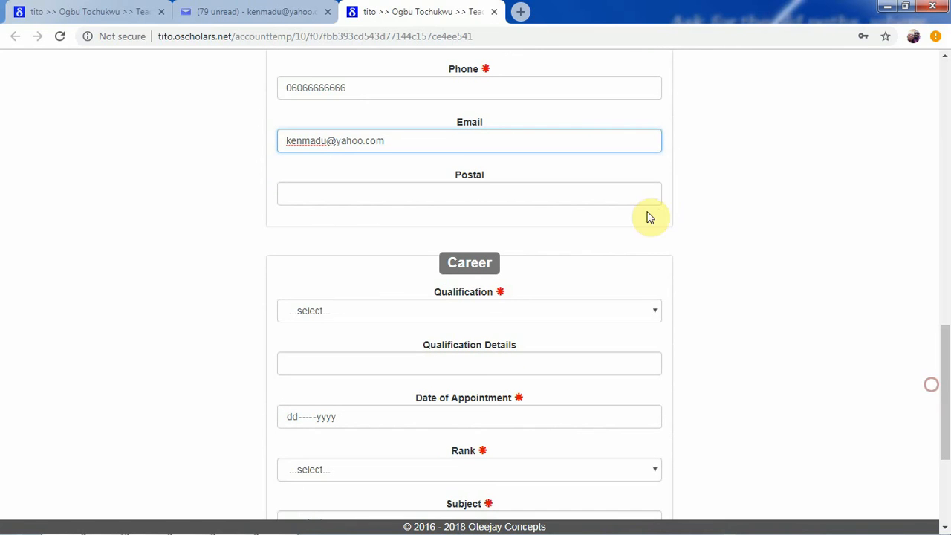
- Set the teacher's qualification to B.A
click(425, 198)
click(435, 312)
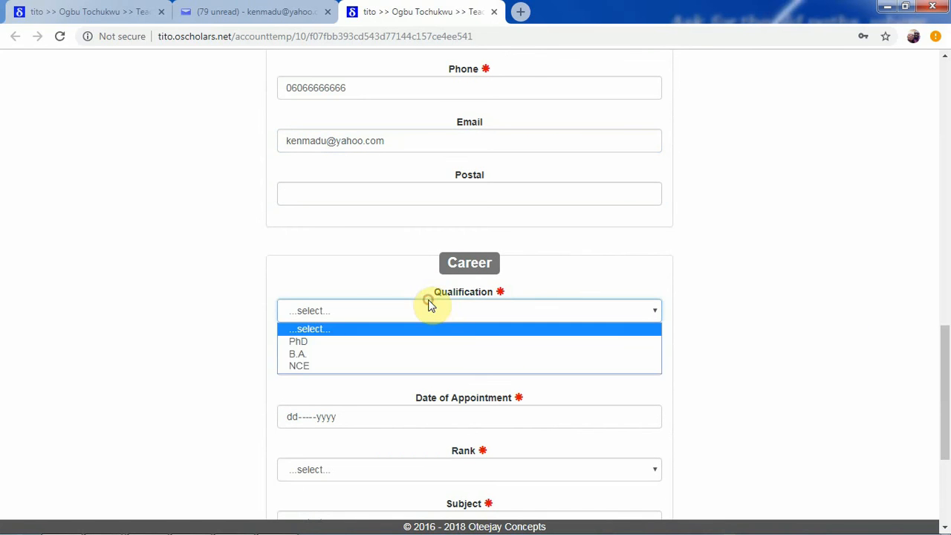
click(435, 353)
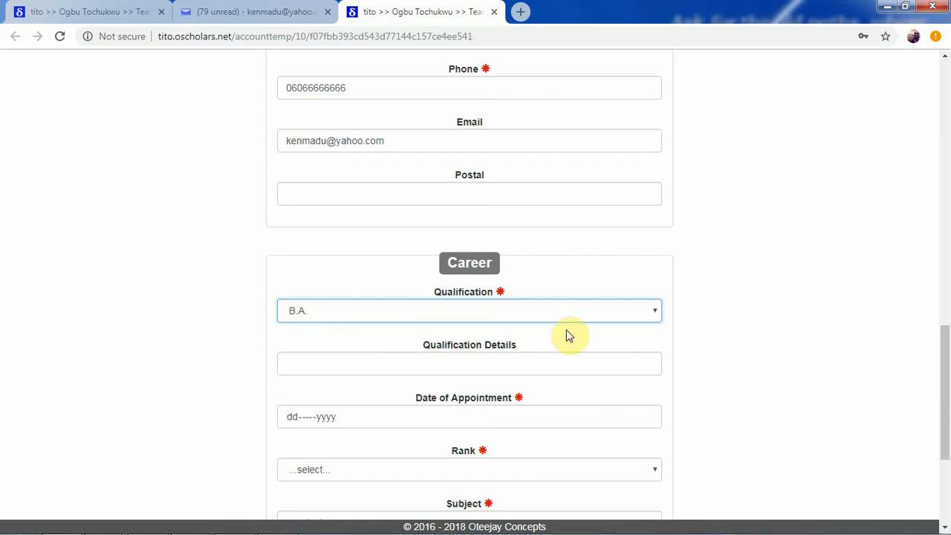
click(548, 310)
click(534, 383)
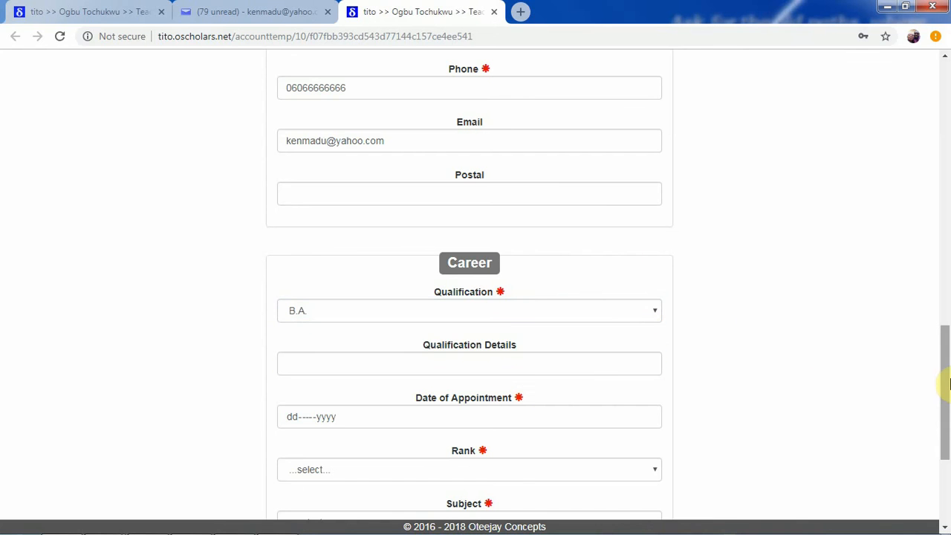
drag(942, 382, 938, 462)
click(527, 149)
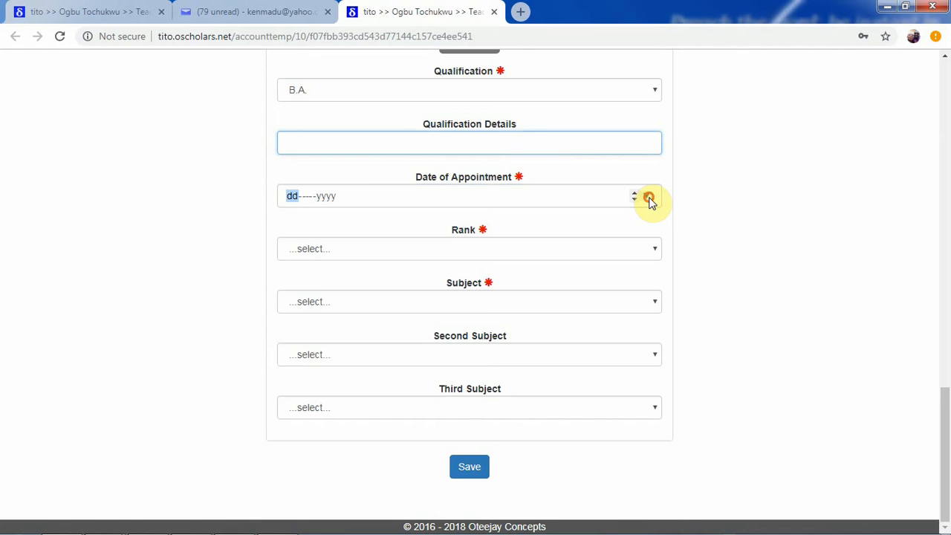
- Pick 13-Feb-1996 as the Date of Appointment
click(646, 196)
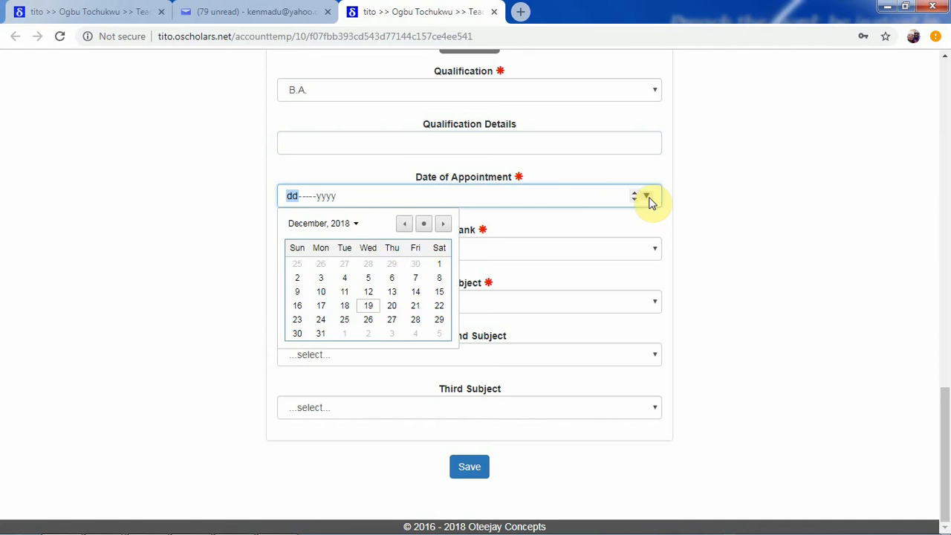
click(355, 223)
scroll(445, 275, up, 5)
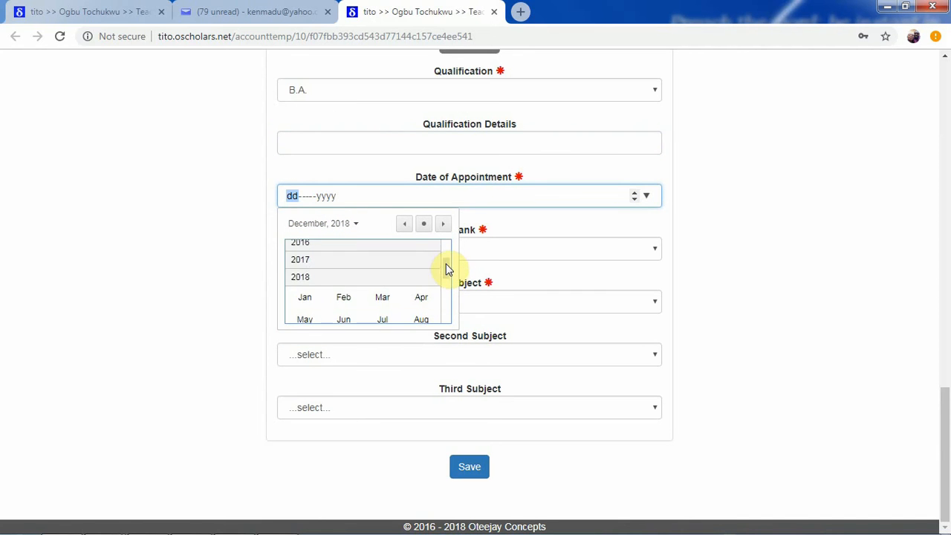
click(372, 278)
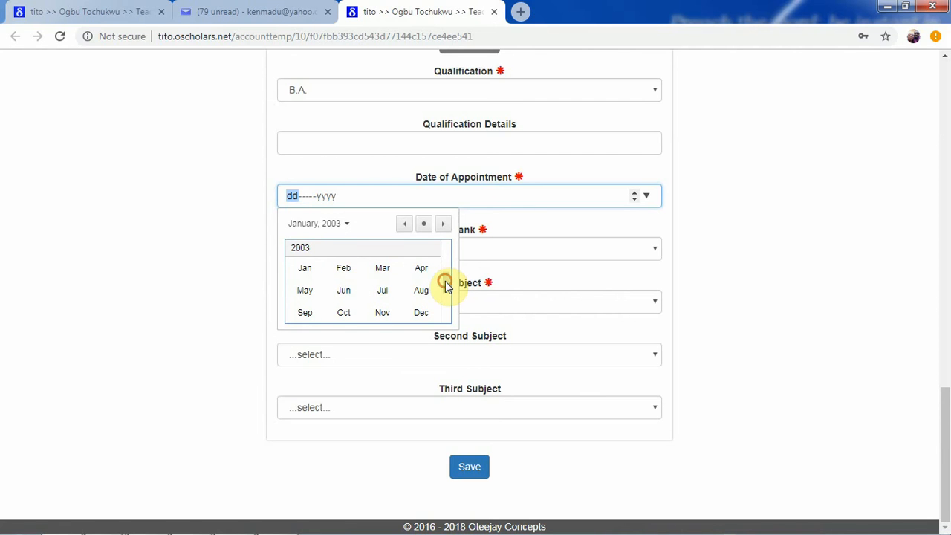
scroll(443, 256, up, 5)
click(382, 263)
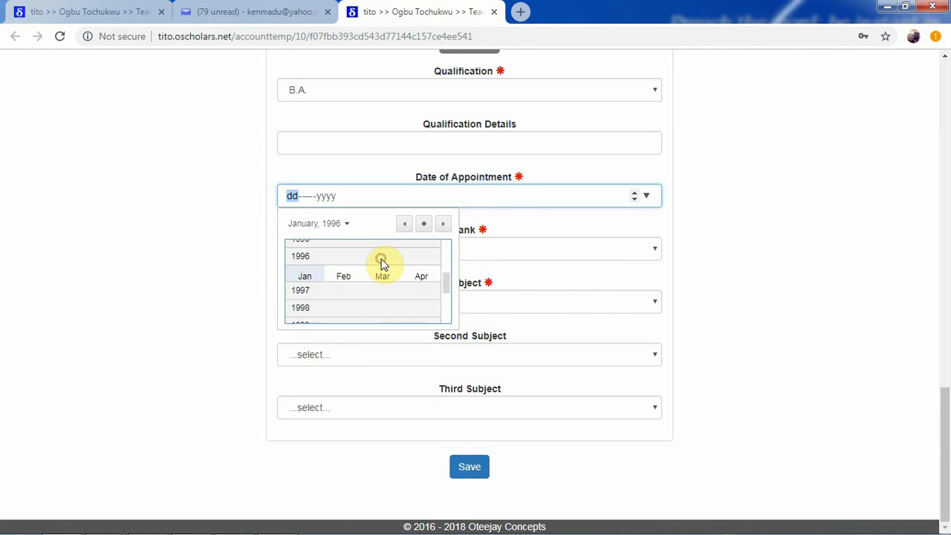
click(346, 272)
click(344, 292)
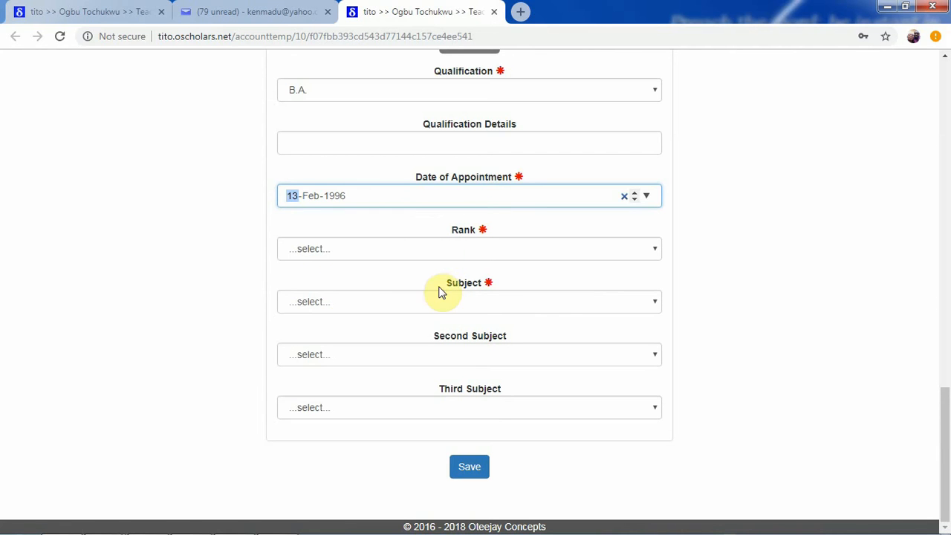
- Choose rank Level 8 and subject Christian Religious Studies
click(485, 245)
click(467, 280)
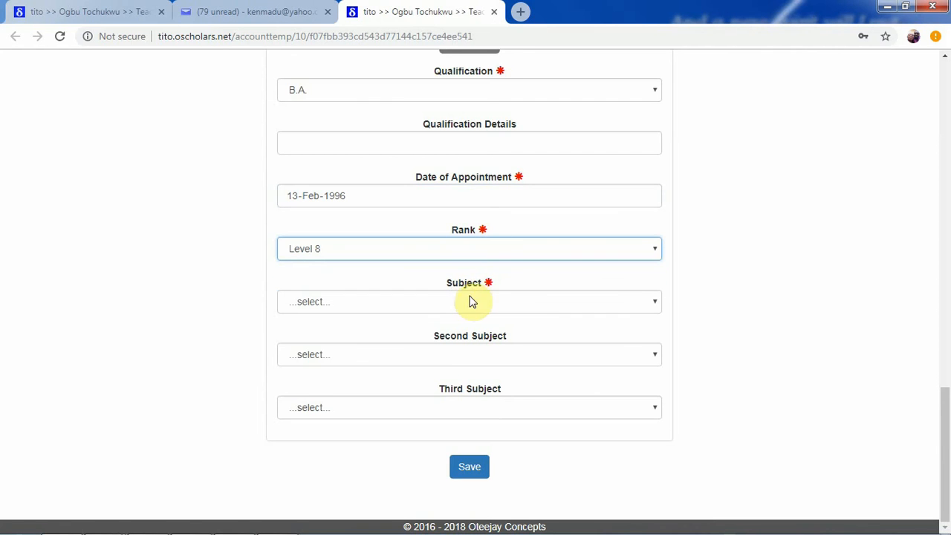
click(469, 302)
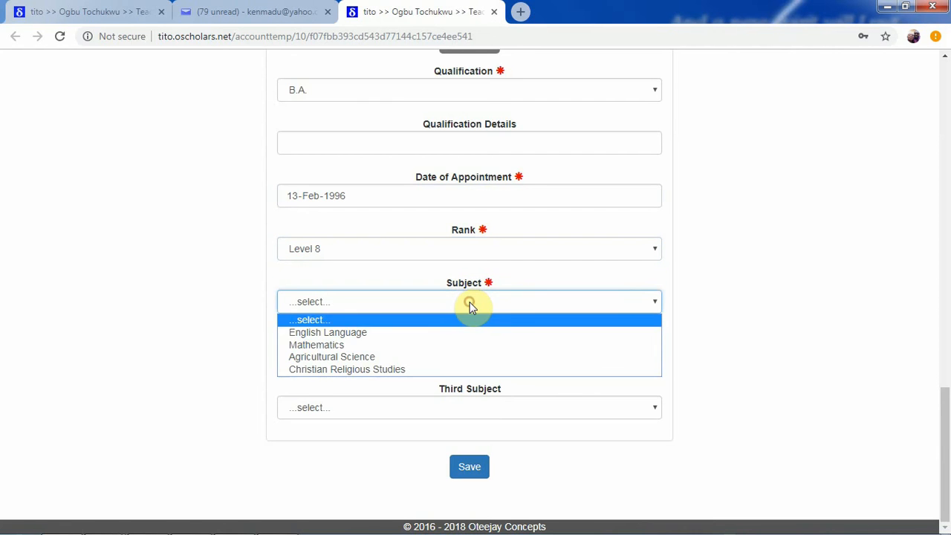
click(446, 370)
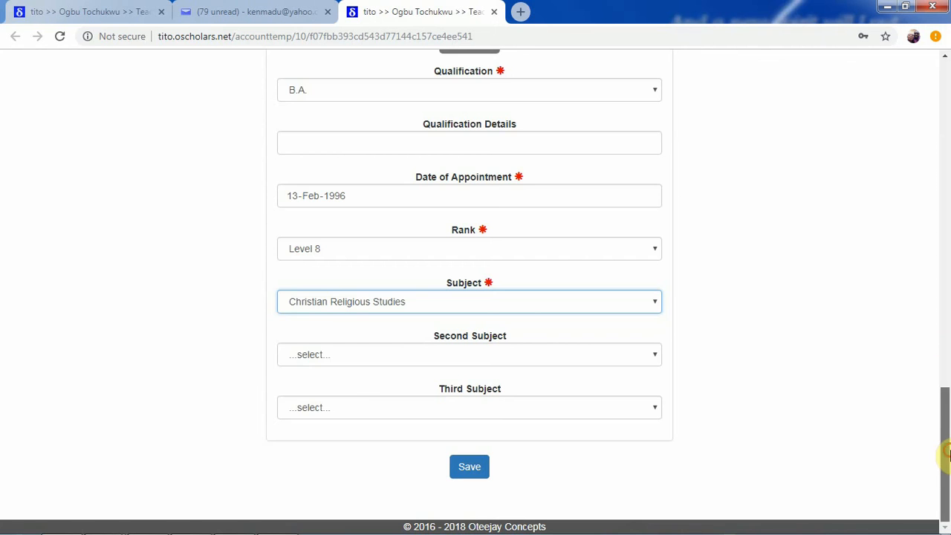
drag(940, 448, 938, 528)
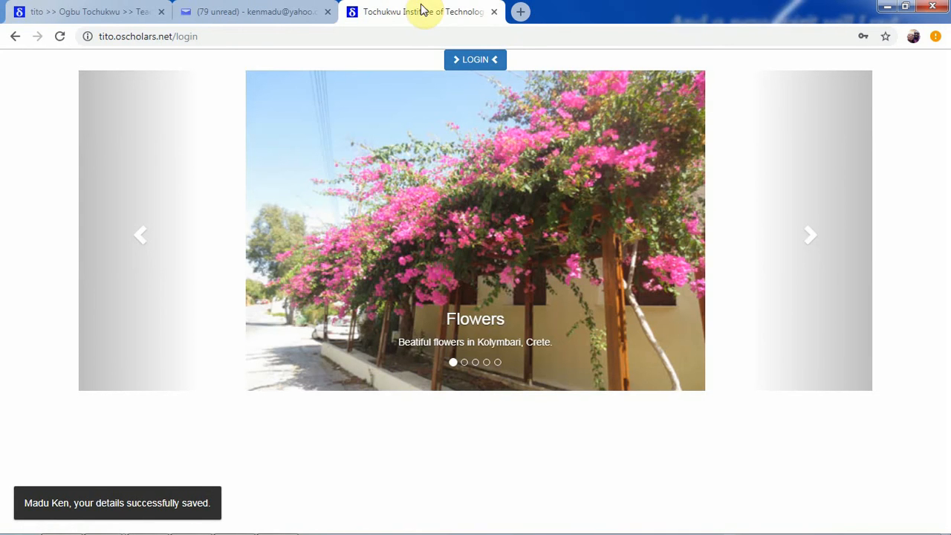
- Close the confirmation tab and reload the first tab, which now shows the logged-out login page
click(495, 12)
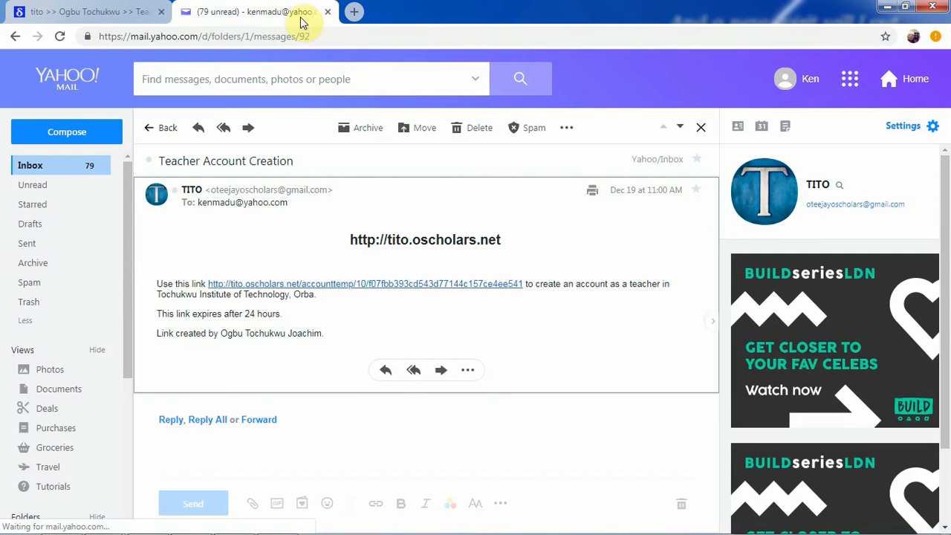
click(102, 10)
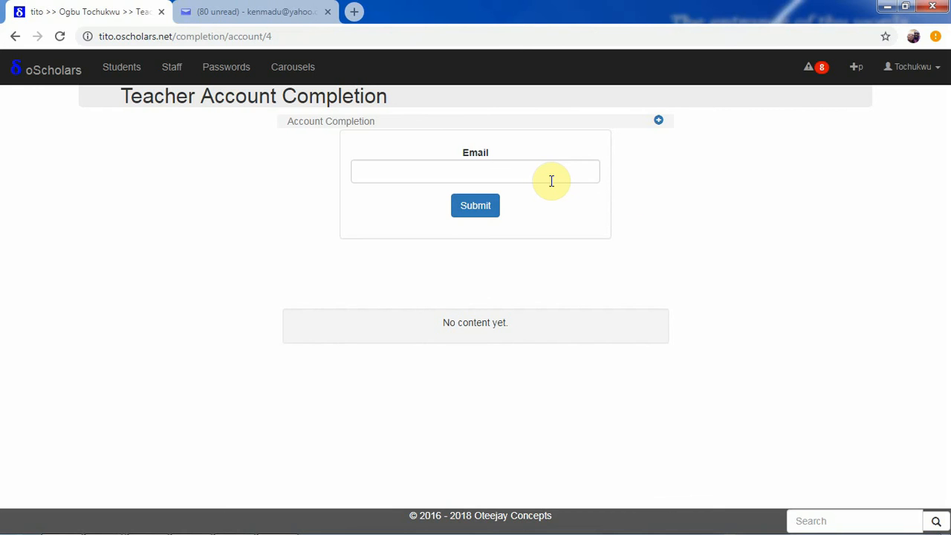
click(59, 39)
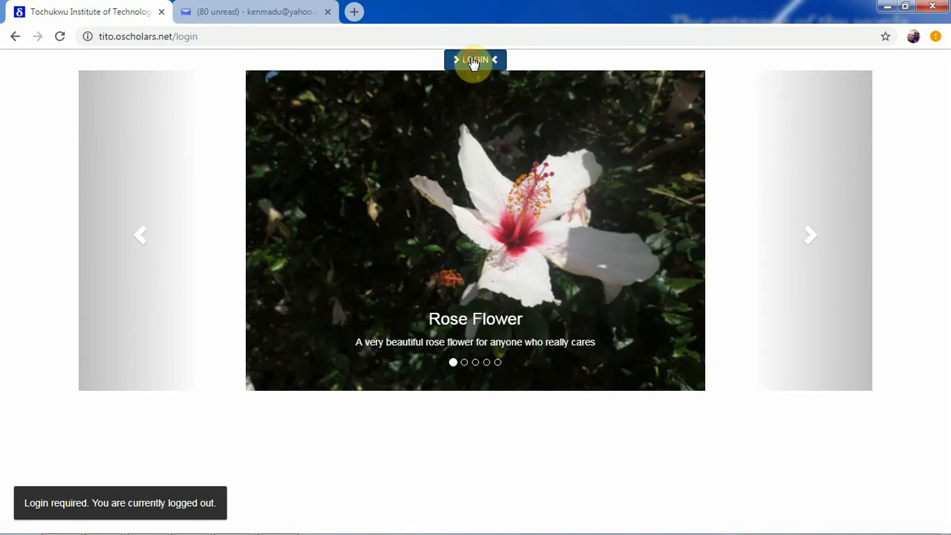
- Log in with the administrator's e-mail username and password to reach ICT Admin Home
click(474, 61)
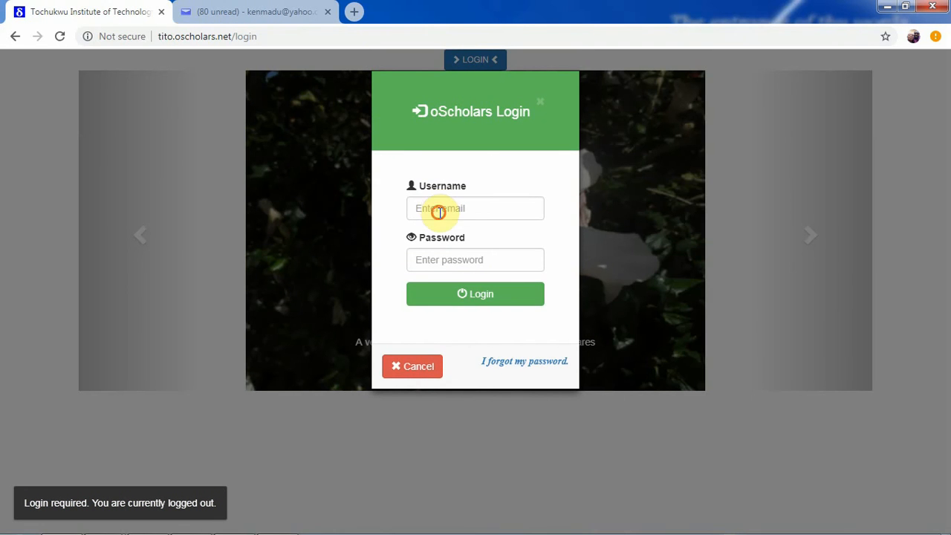
click(438, 212)
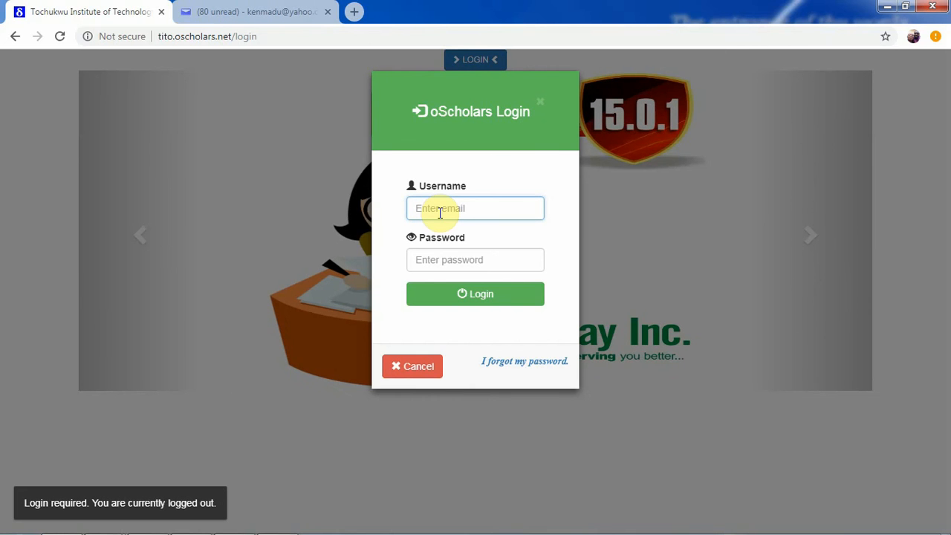
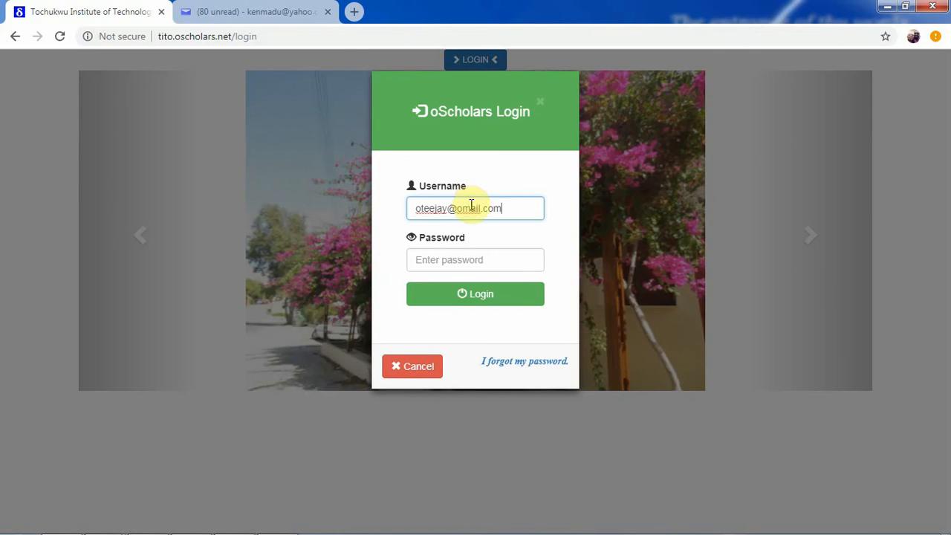
click(467, 258)
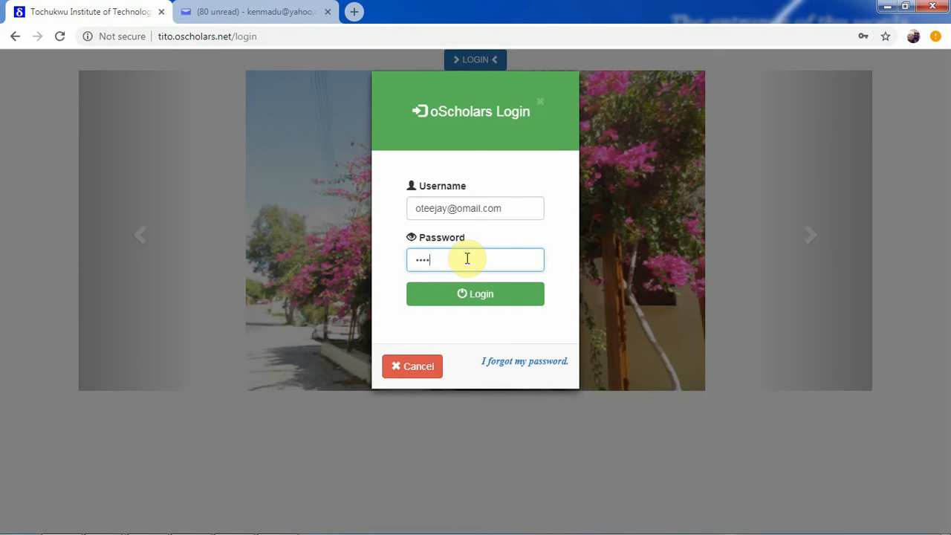
text(••••••••)
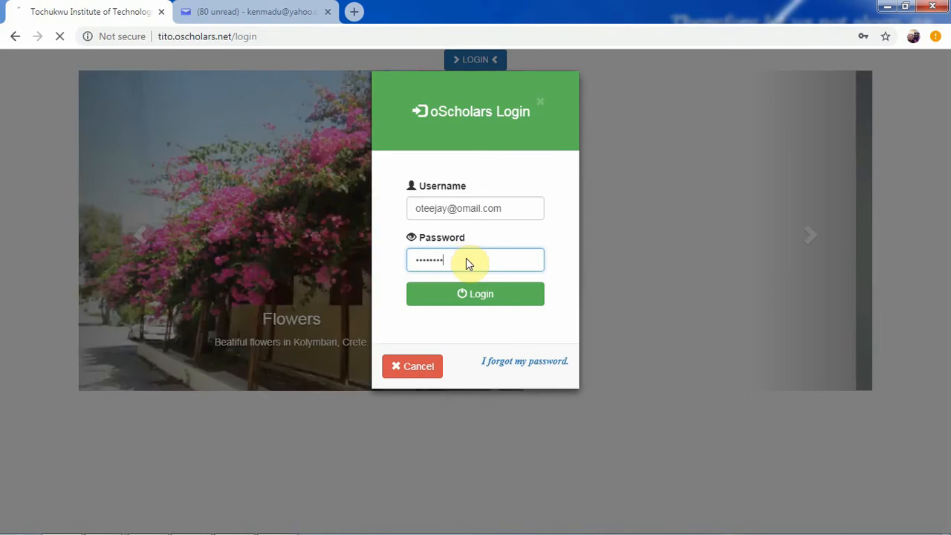
key(Return)
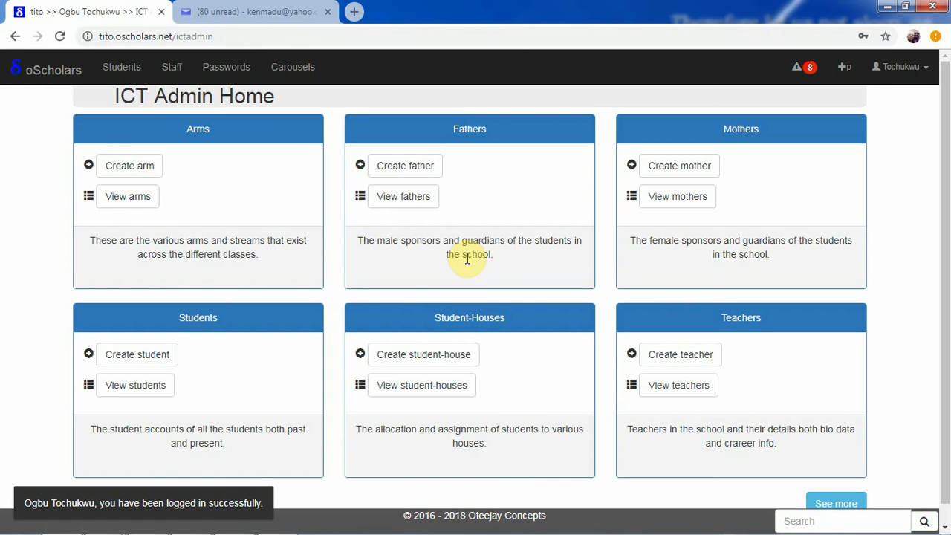
- Under Create teacher, open the pending teacher's entry from the Account Completion list
click(678, 357)
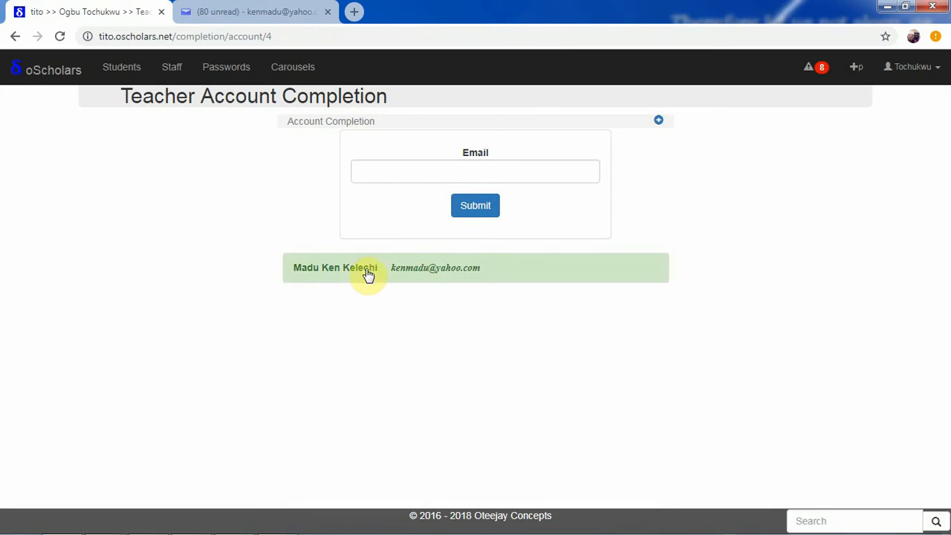
click(409, 274)
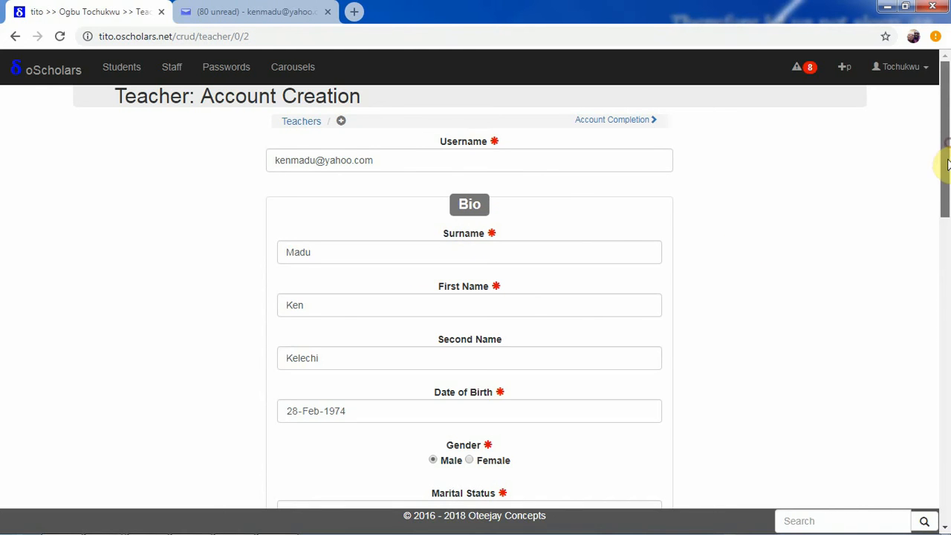
drag(946, 164, 940, 295)
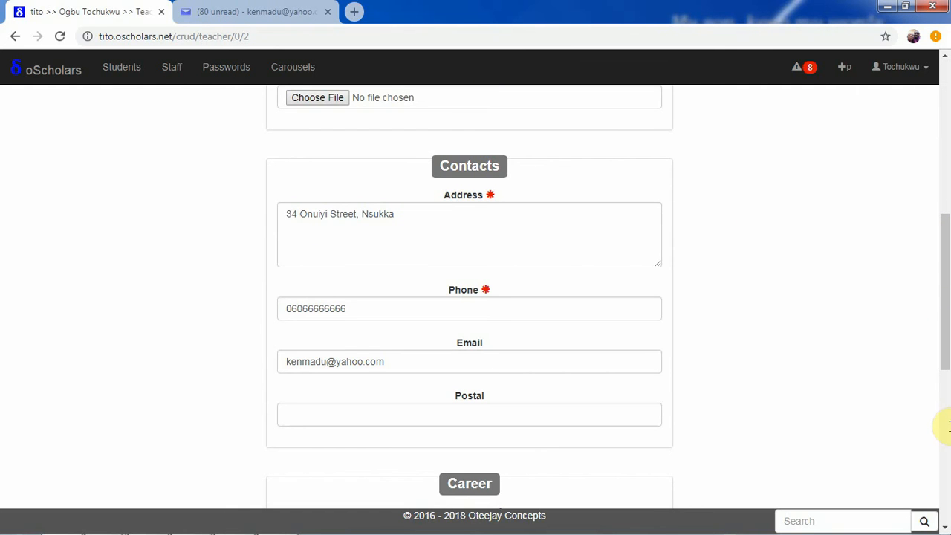
scroll(945, 426, down, 6)
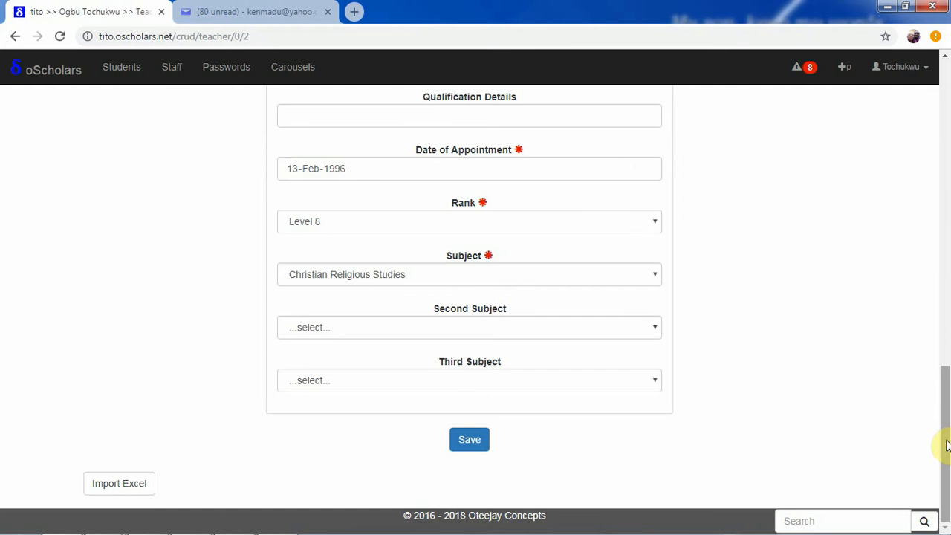
drag(946, 444, 939, 524)
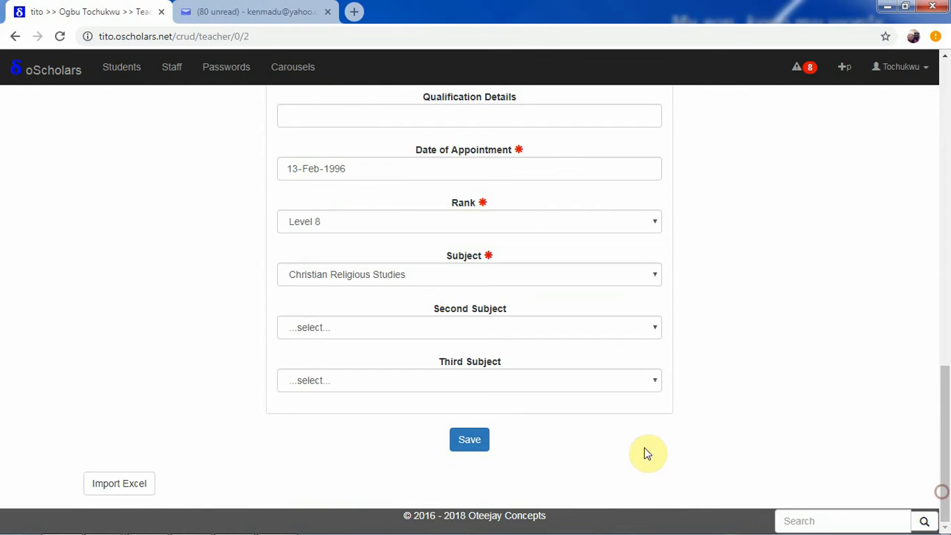
click(480, 446)
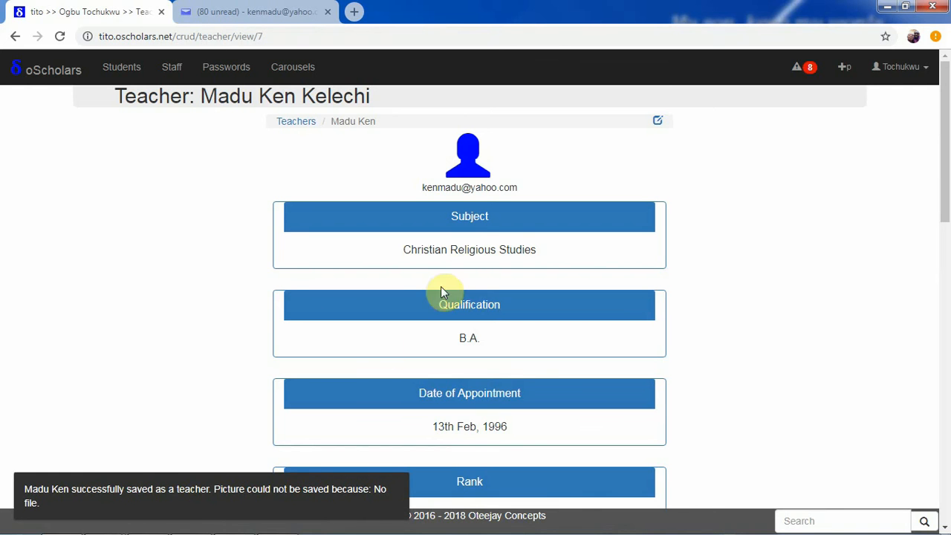
- Scroll the new teacher's profile page and go to the All Teachers list
drag(947, 149, 936, 125)
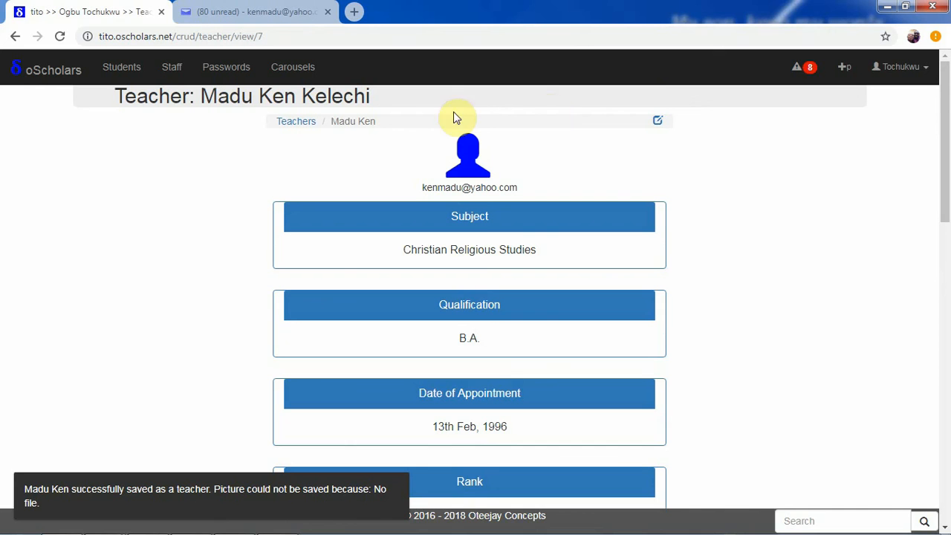
click(297, 125)
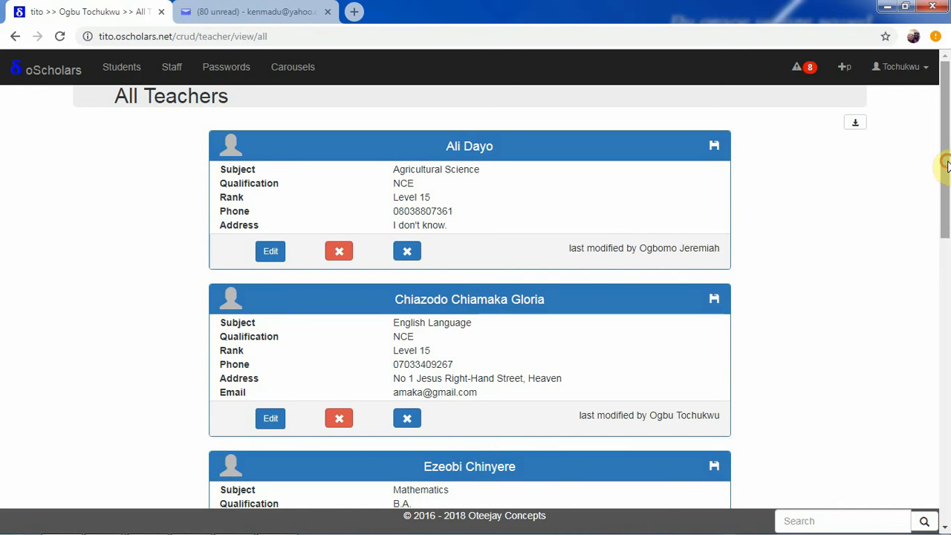
- Scroll the All Teachers list to the approved Level 8 Christian Religious Studies teacher
drag(946, 191, 937, 156)
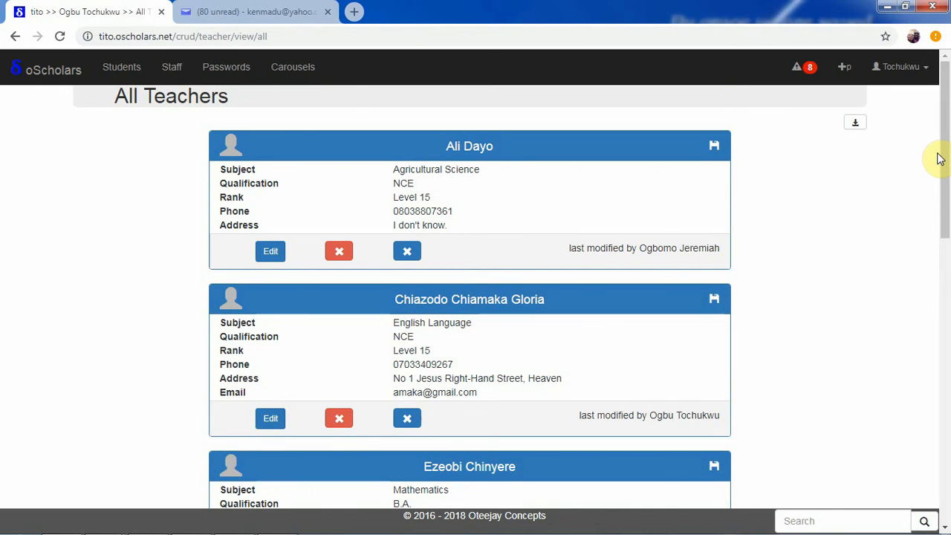